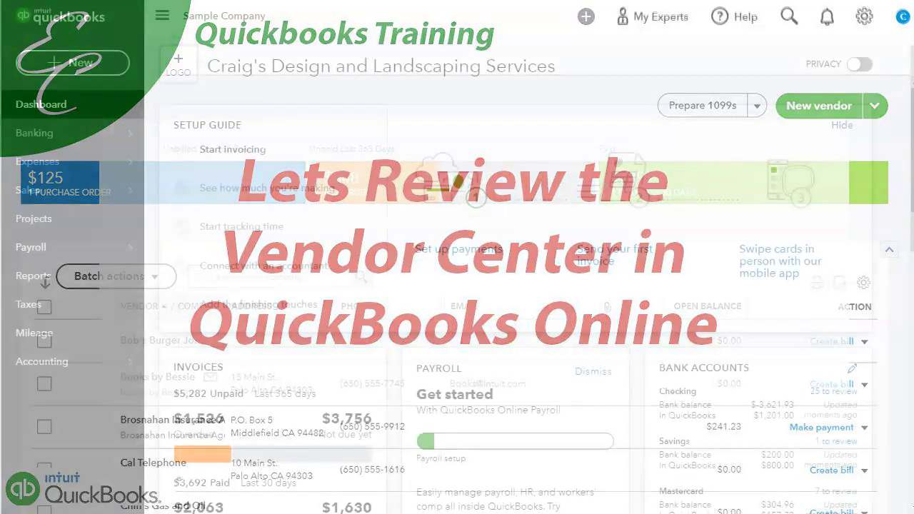
# From the dashboard sidebar, reveal the Expenses flyout listing Expenses and Vendors
pyautogui.moveTo(71, 165)
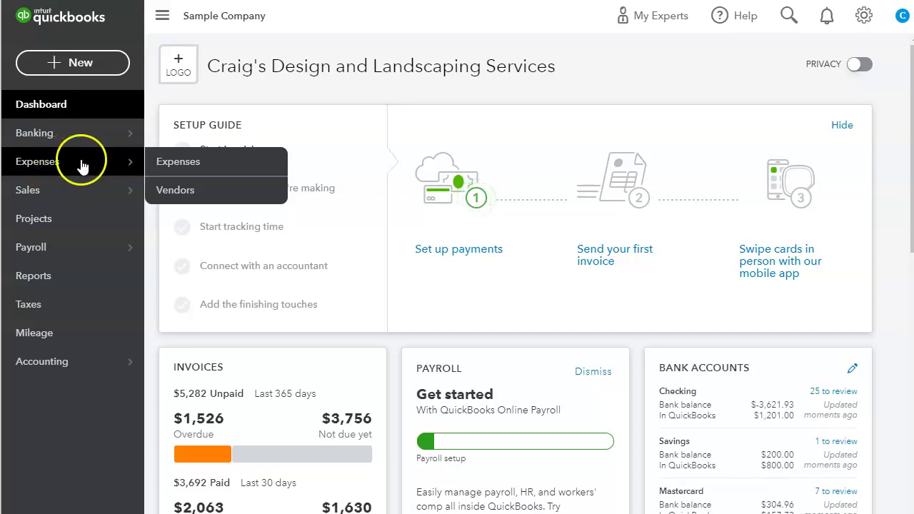
# Go to the Vendors page, collapse the sidebar and clear the filter to view all vendors
pyautogui.click(200, 196)
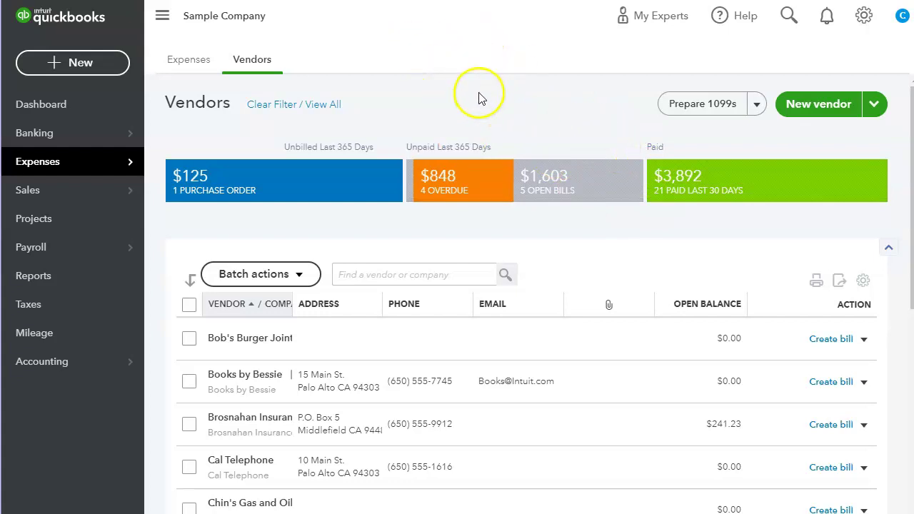
pyautogui.click(162, 15)
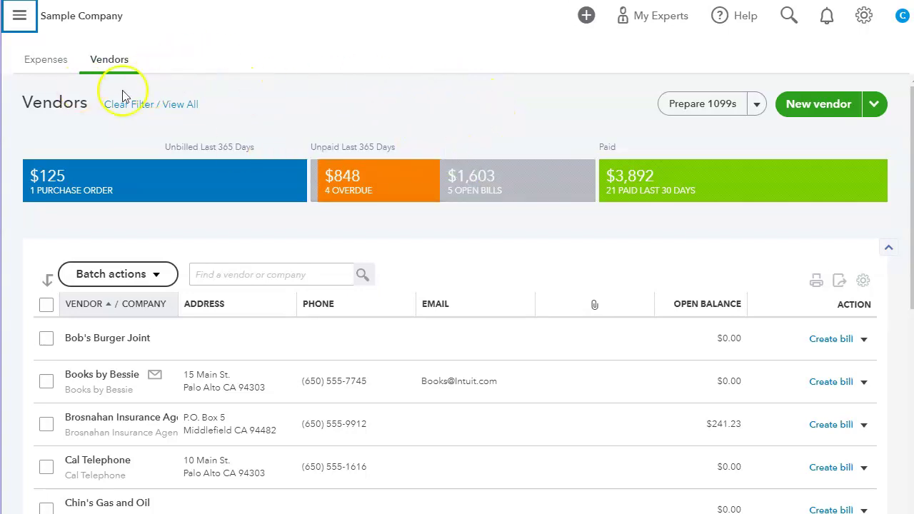
pyautogui.click(138, 105)
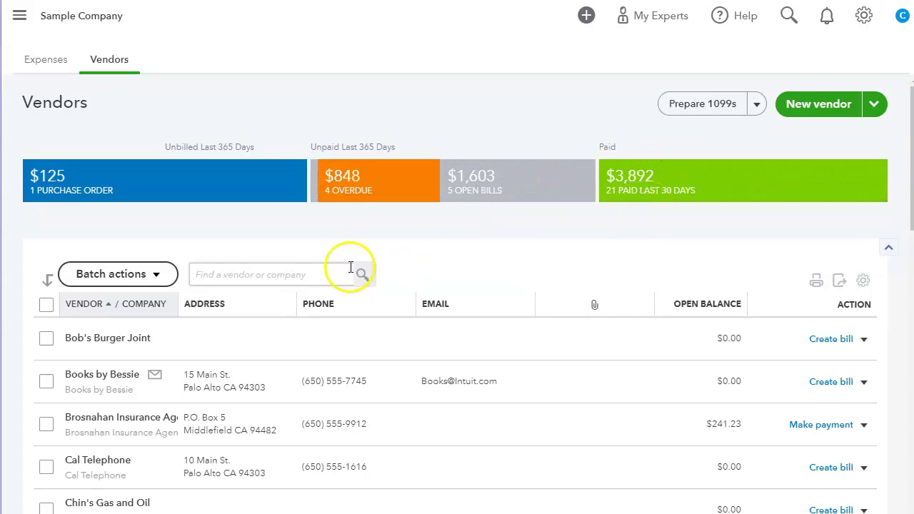
pyautogui.scroll(-3, 135, 309)
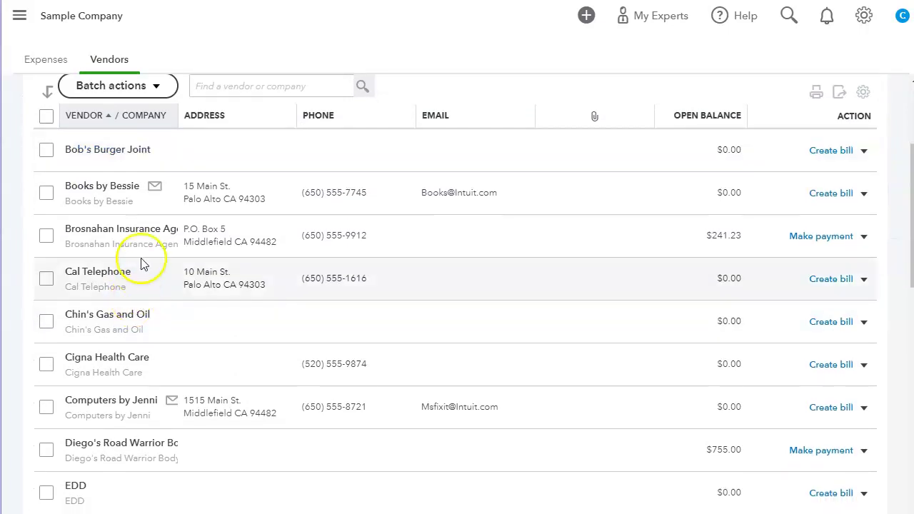
pyautogui.scroll(3, 150, 268)
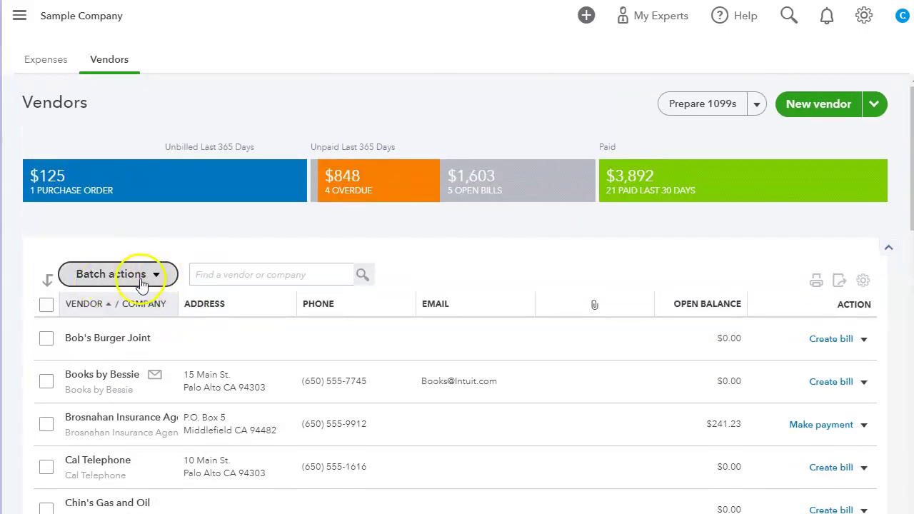
# Tick Bob's Burger Joint and Books by Bessie and show their batch actions
pyautogui.click(155, 275)
pyautogui.click(195, 231)
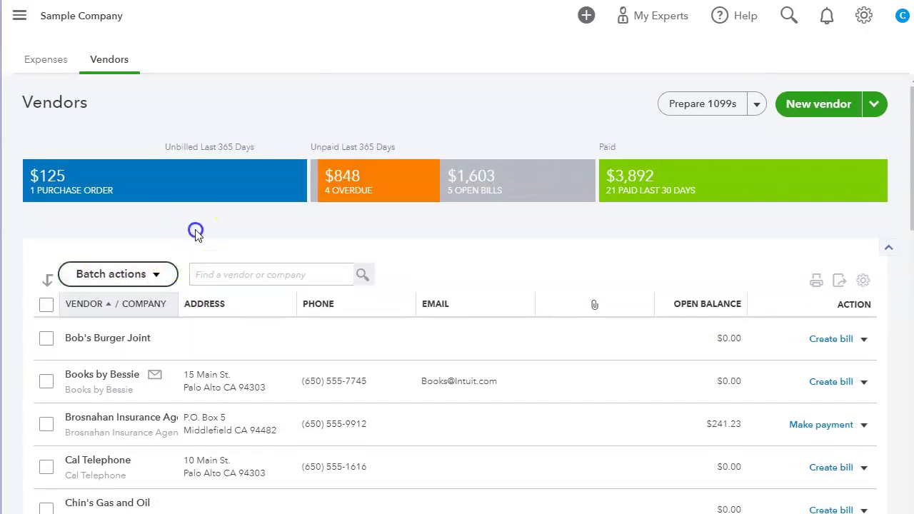
pyautogui.click(46, 339)
pyautogui.click(44, 376)
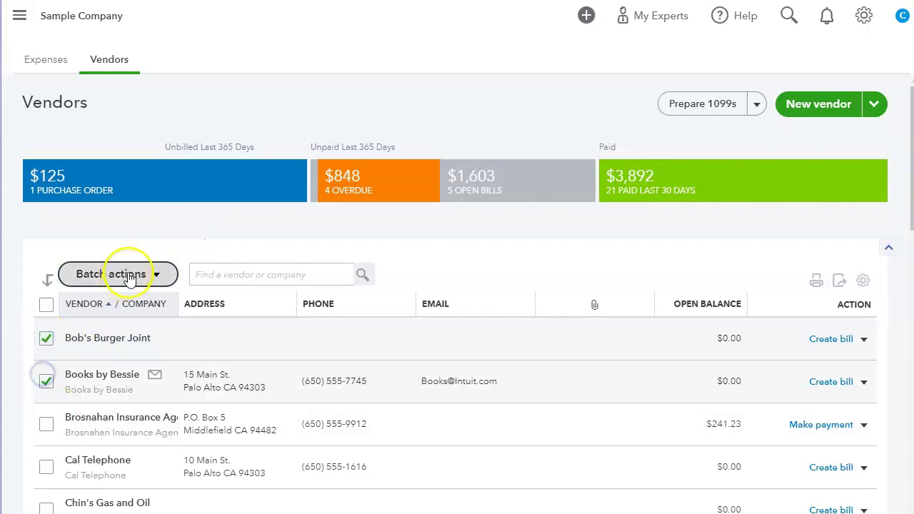
pyautogui.click(167, 280)
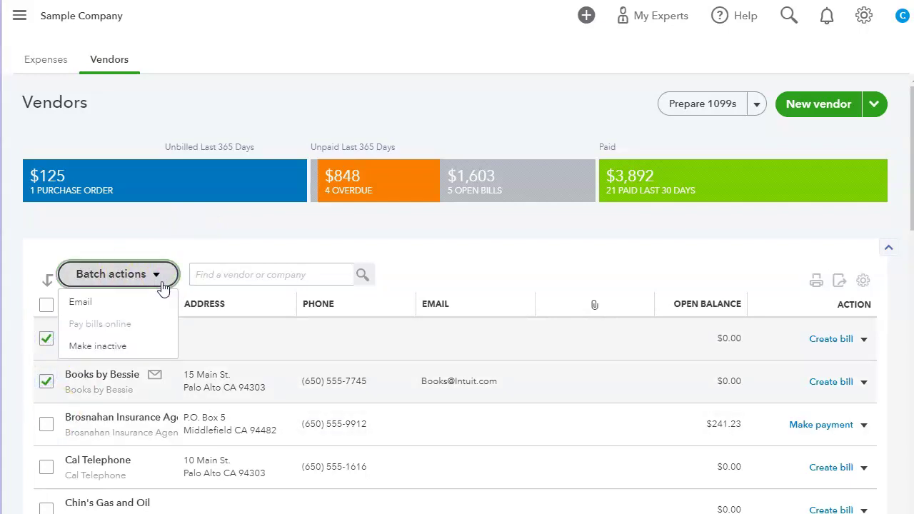
# Email the ticked vendors, then dismiss Windows Mail's add-an-account prompt
pyautogui.click(96, 294)
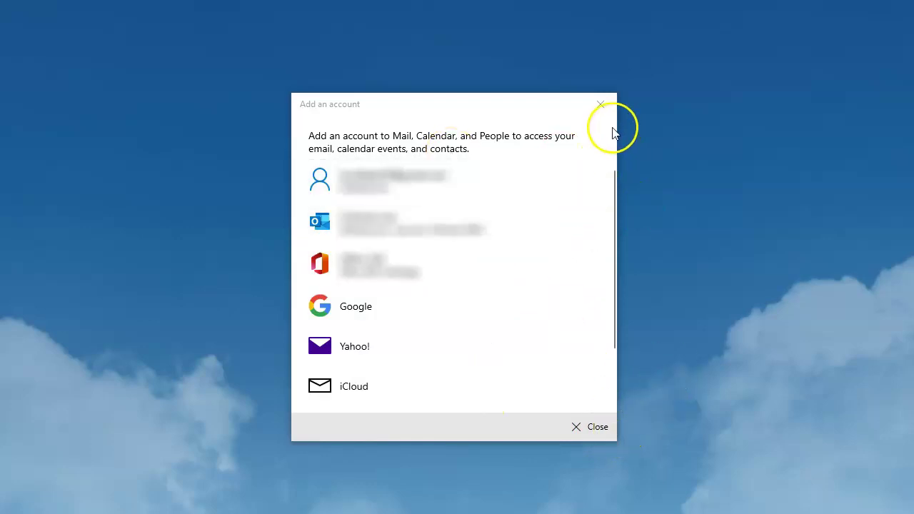
pyautogui.click(601, 433)
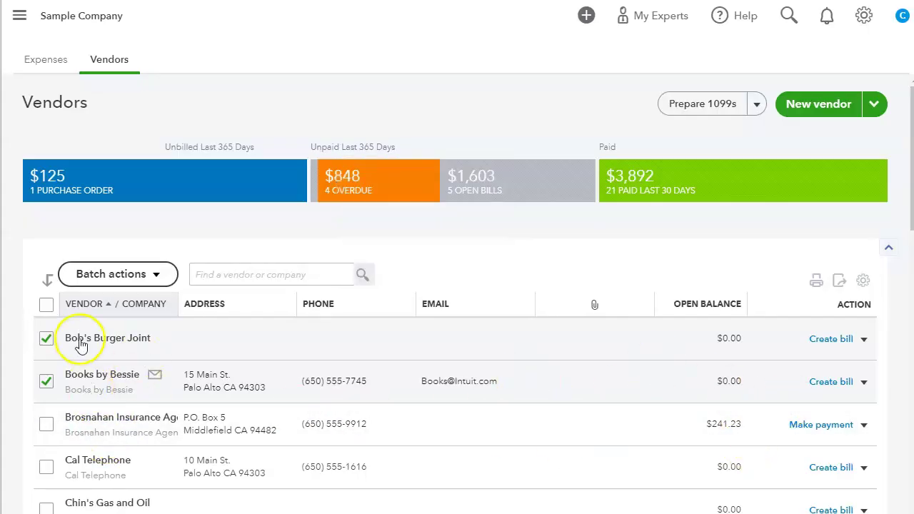
# Untick both vendors and hide the Address, Phone, Email and Attachments columns
pyautogui.click(45, 383)
pyautogui.click(45, 338)
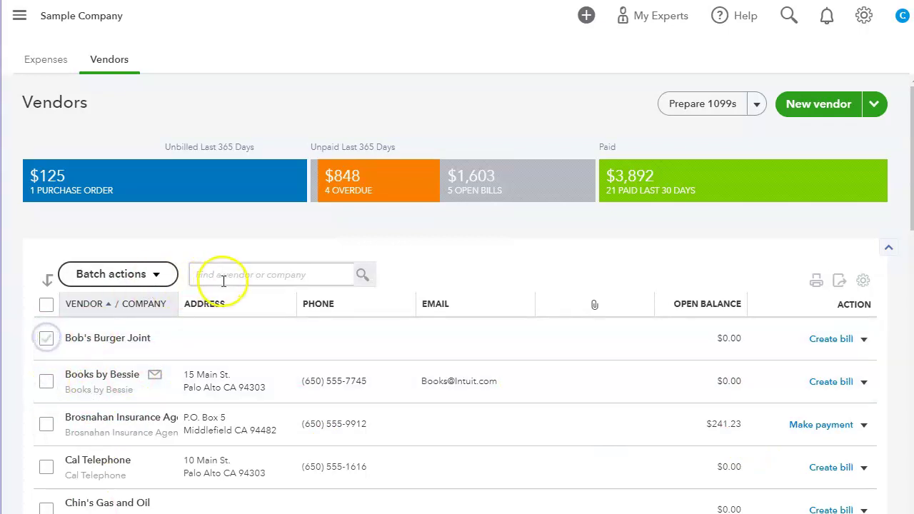
pyautogui.click(863, 281)
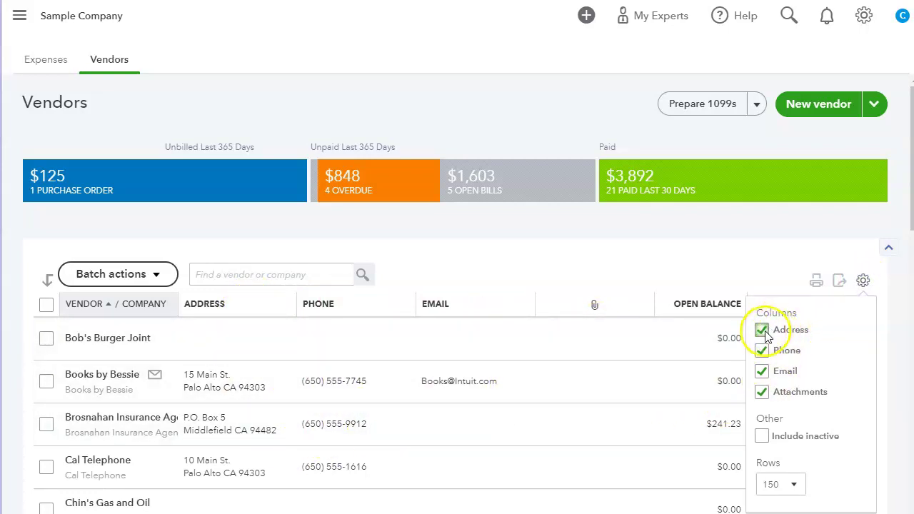
pyautogui.click(763, 332)
pyautogui.click(762, 349)
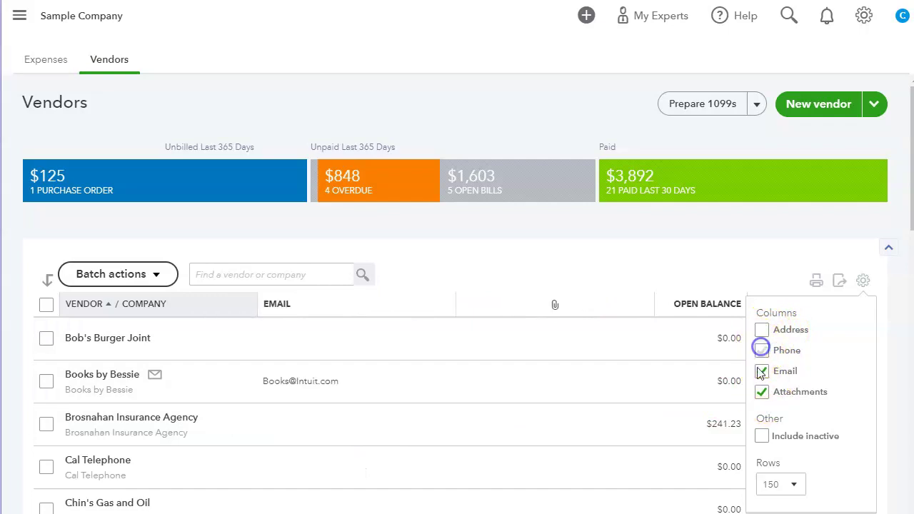
pyautogui.click(762, 372)
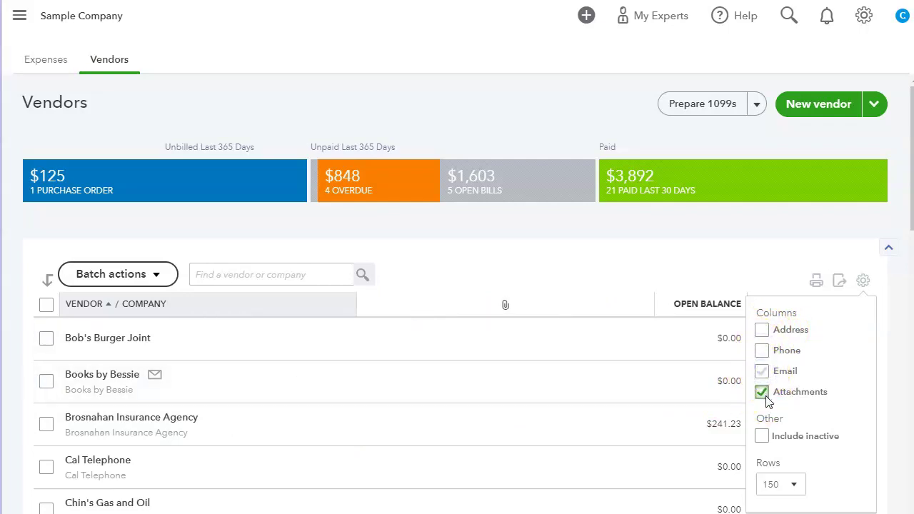
pyautogui.click(762, 392)
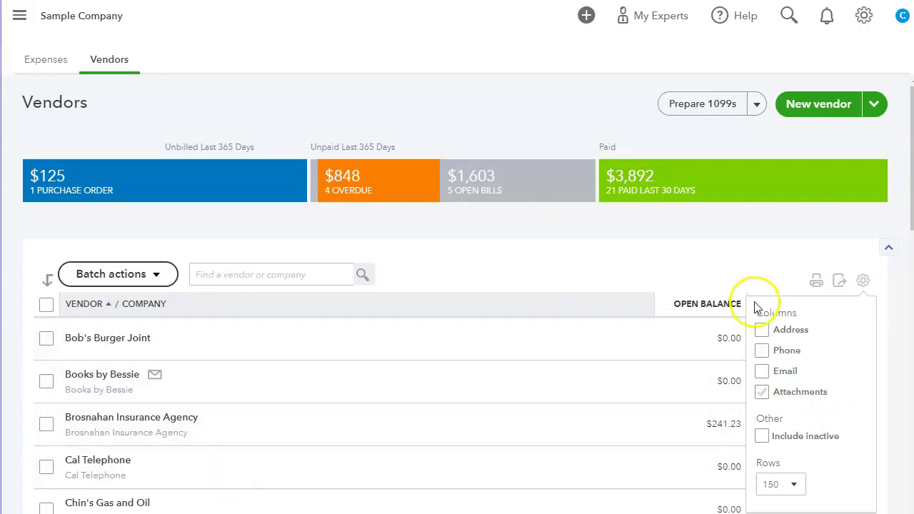
# Restore all four columns and toggle Include inactive on then back off
pyautogui.click(762, 392)
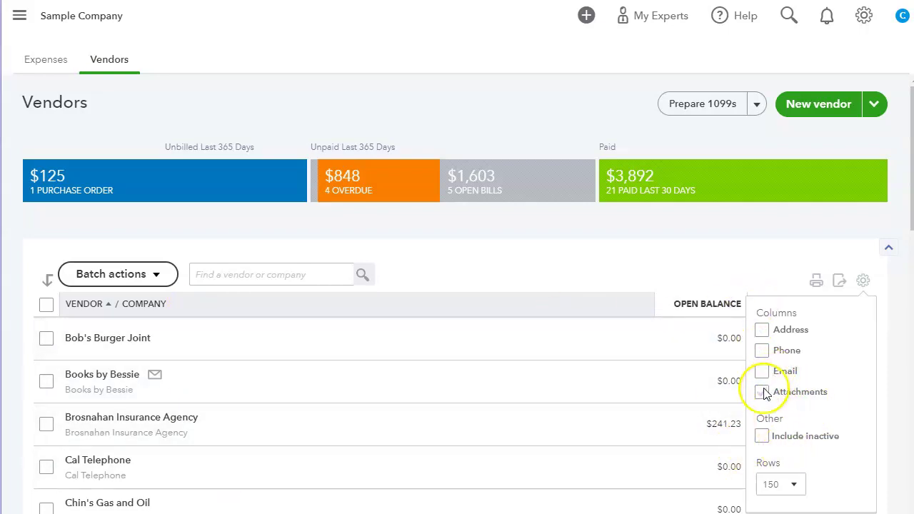
pyautogui.click(762, 372)
pyautogui.click(762, 350)
pyautogui.click(762, 329)
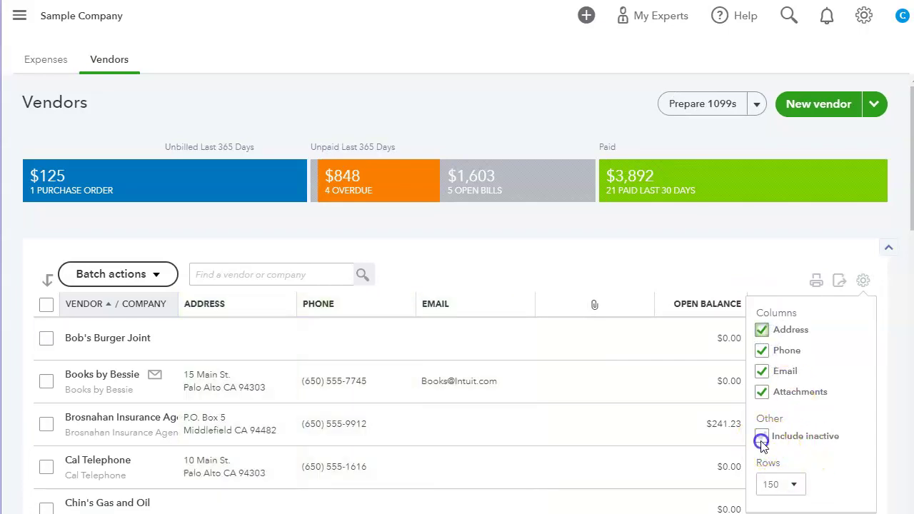
pyautogui.click(762, 438)
pyautogui.click(763, 437)
pyautogui.click(782, 248)
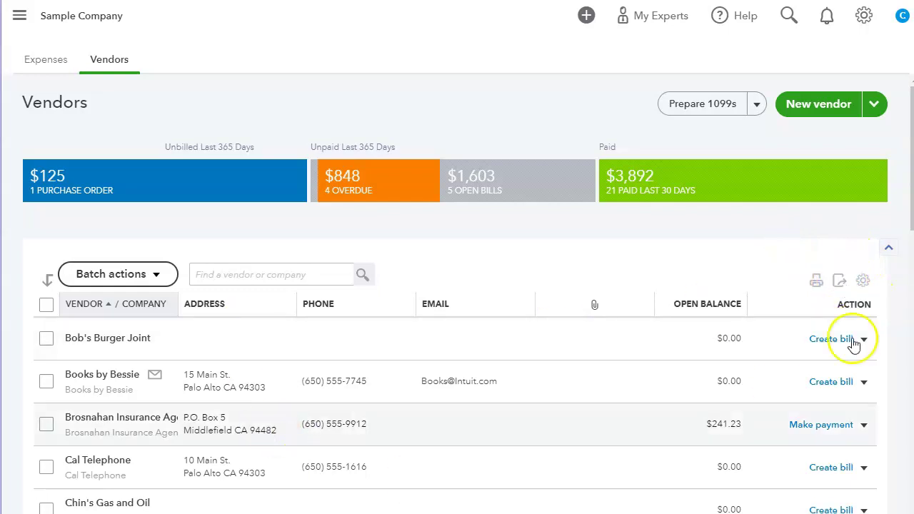
# Select every vendor and print-preview the list, cancelling the print
pyautogui.click(838, 280)
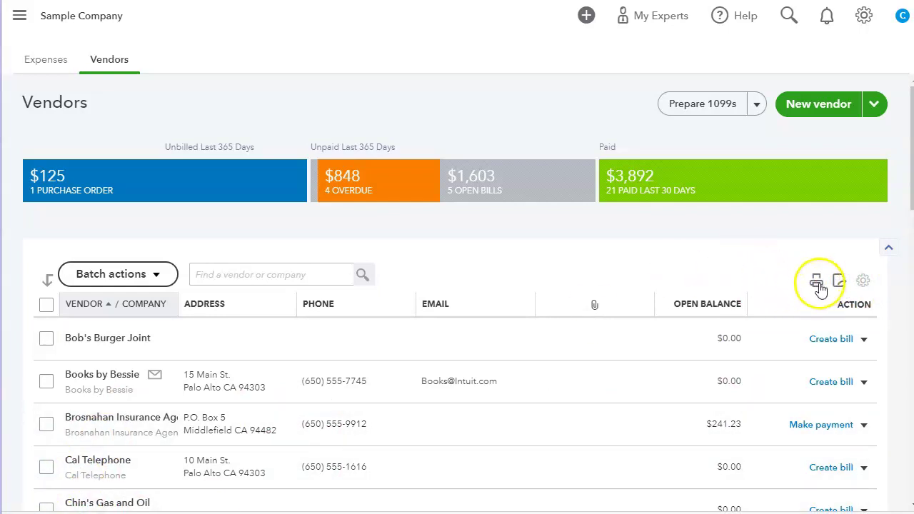
pyautogui.click(47, 308)
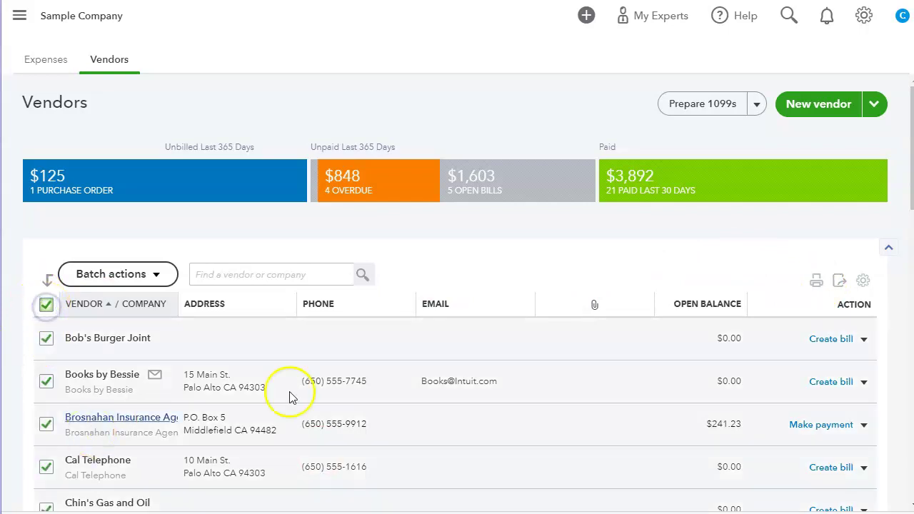
pyautogui.click(817, 281)
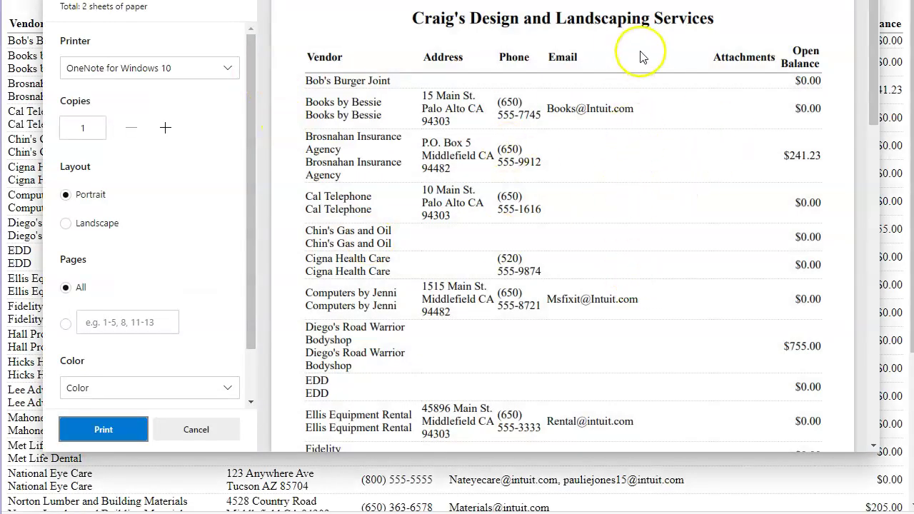
pyautogui.click(197, 430)
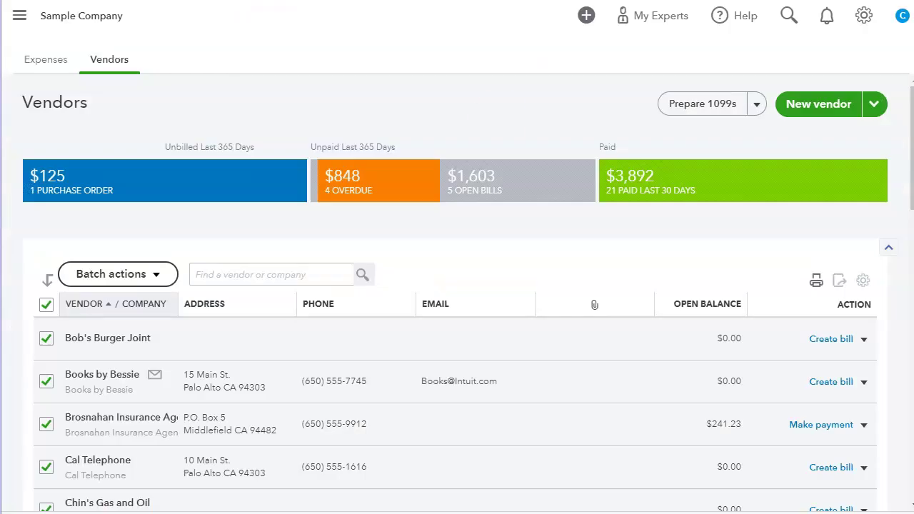
pyautogui.click(62, 369)
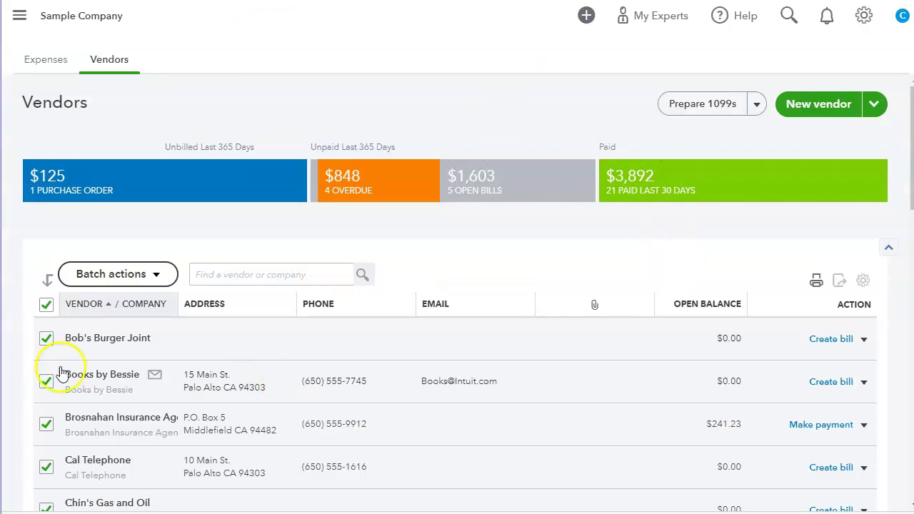
# Clear the selection and widen the column before the vendor names
pyautogui.click(47, 307)
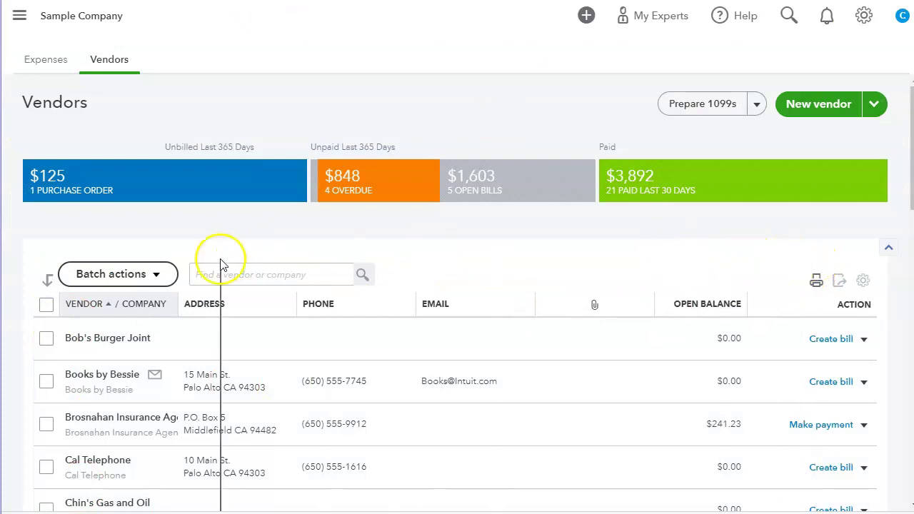
pyautogui.moveTo(221, 264); pyautogui.dragTo(183, 265)
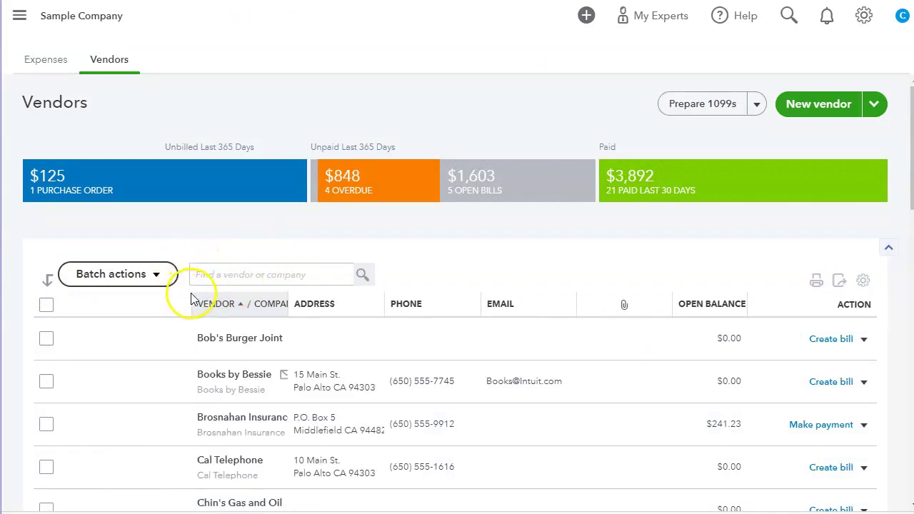
pyautogui.moveTo(189, 296); pyautogui.dragTo(110, 310)
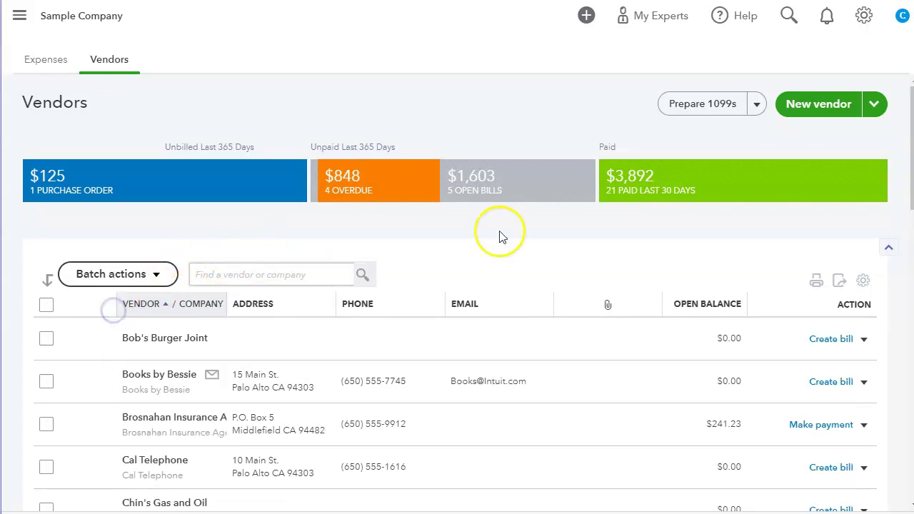
# Start a vendor import, download the sample import file, then cancel the import
pyautogui.click(877, 107)
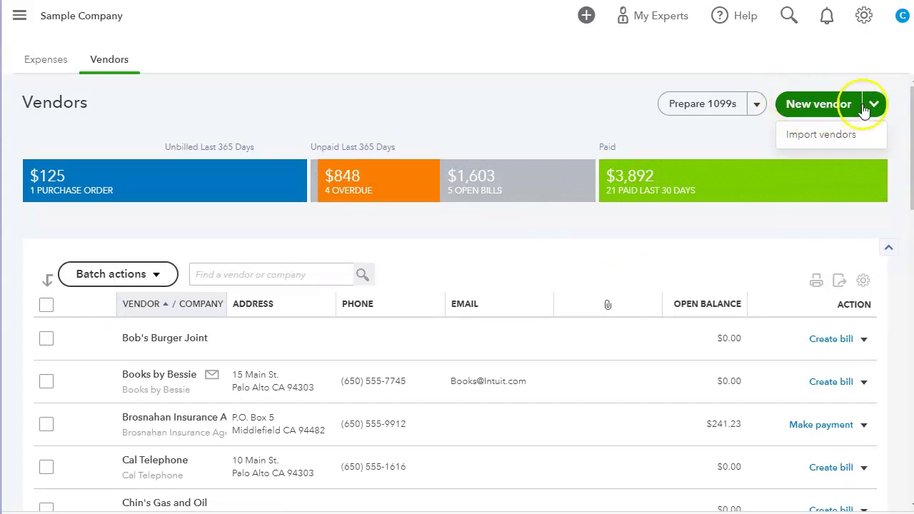
pyautogui.click(828, 135)
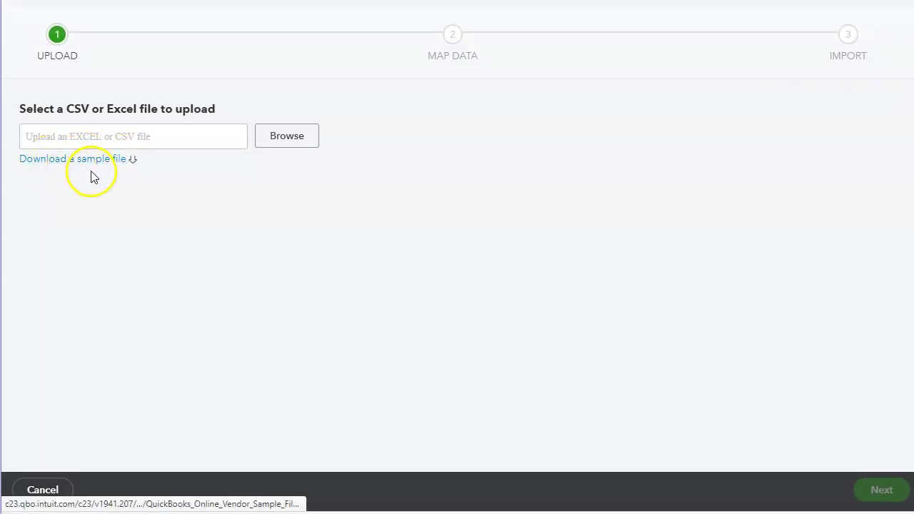
pyautogui.click(93, 161)
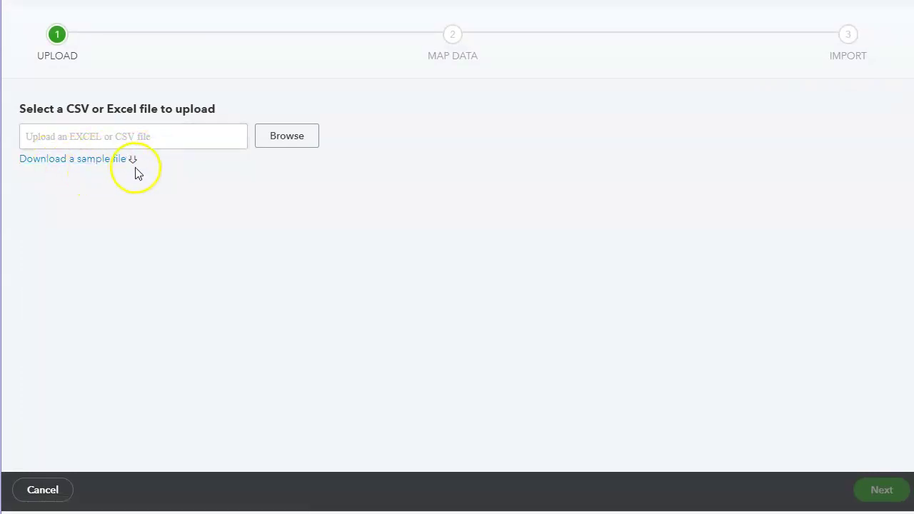
pyautogui.click(43, 490)
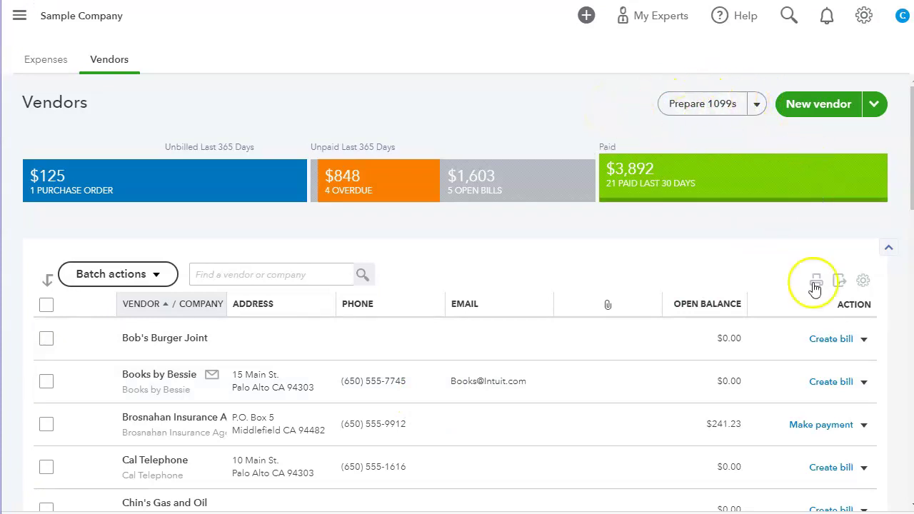
pyautogui.click(758, 105)
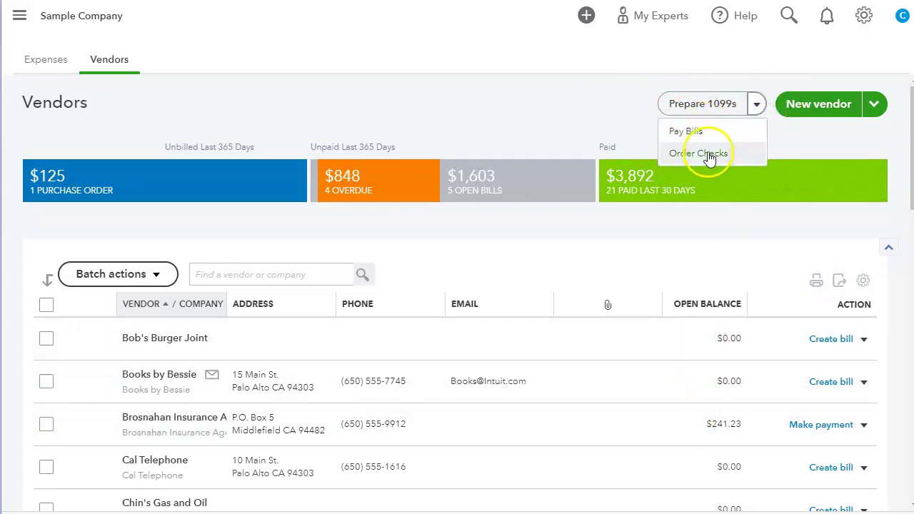
pyautogui.click(550, 64)
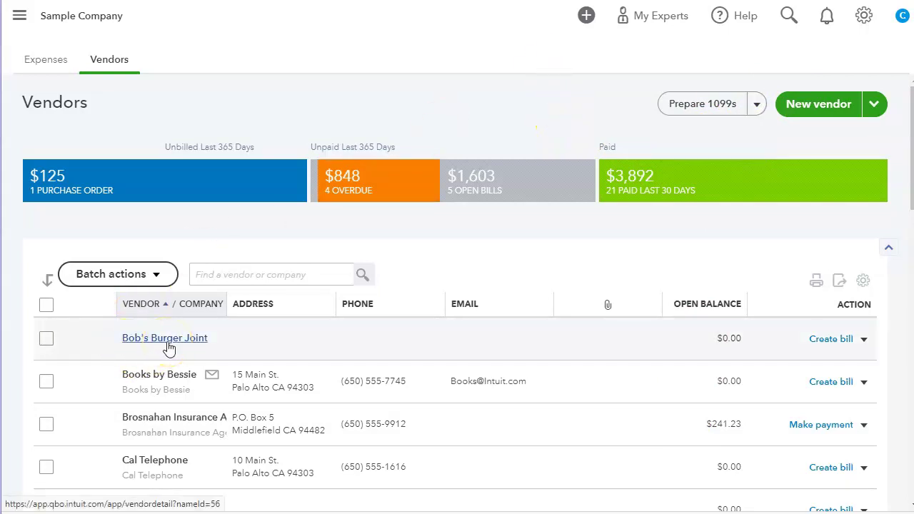
pyautogui.click(811, 107)
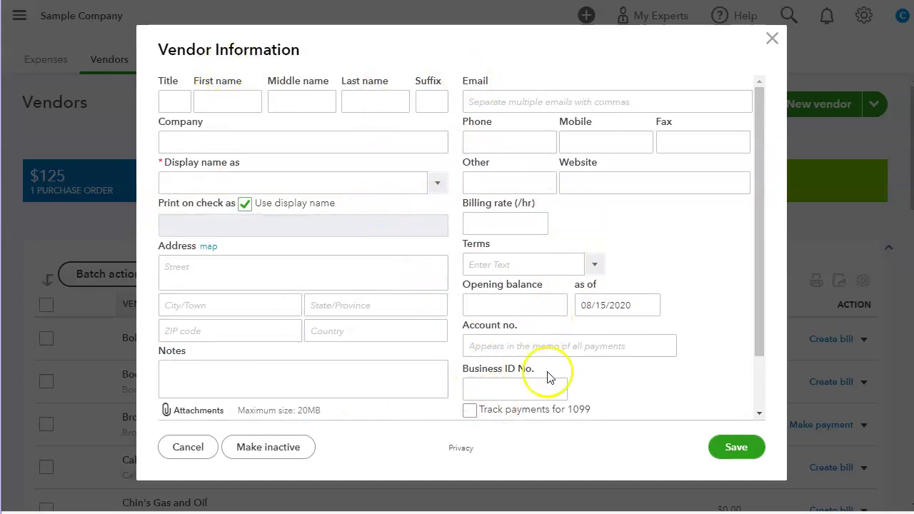
pyautogui.scroll(-2, 608, 393)
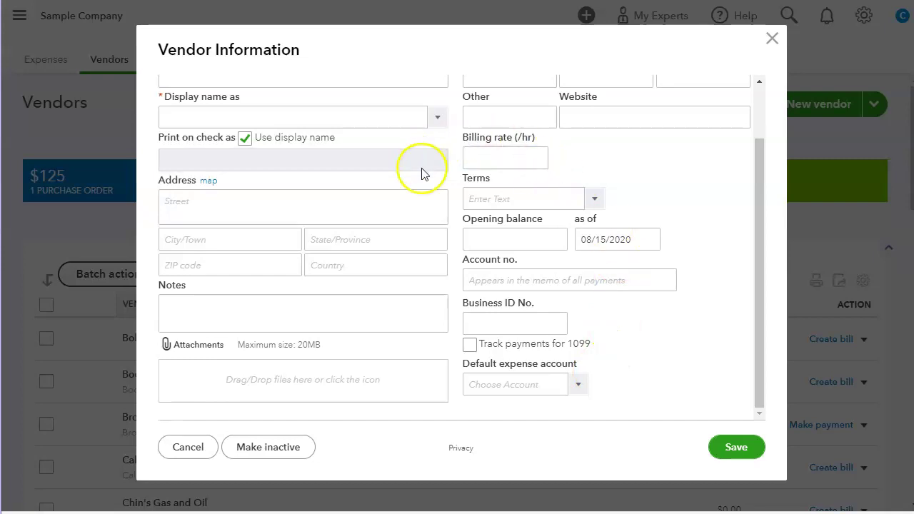
pyautogui.scroll(2, 729, 302)
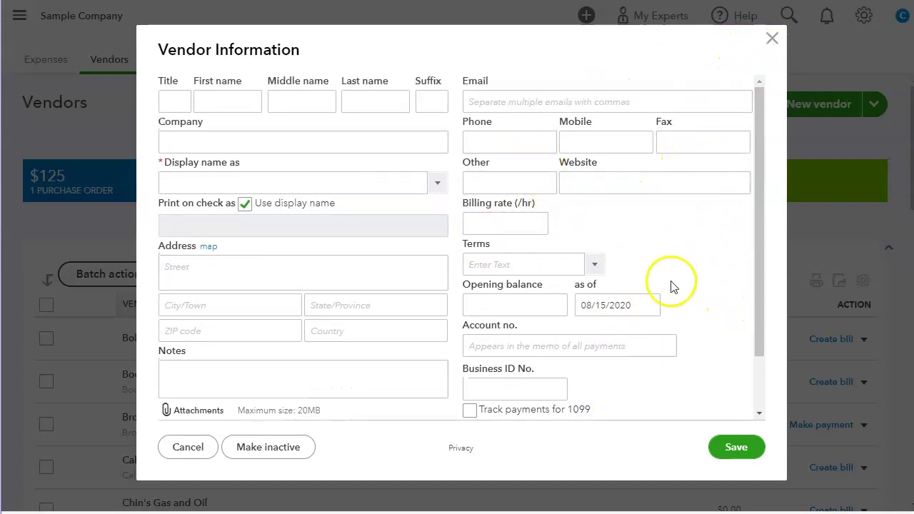
pyautogui.click(772, 41)
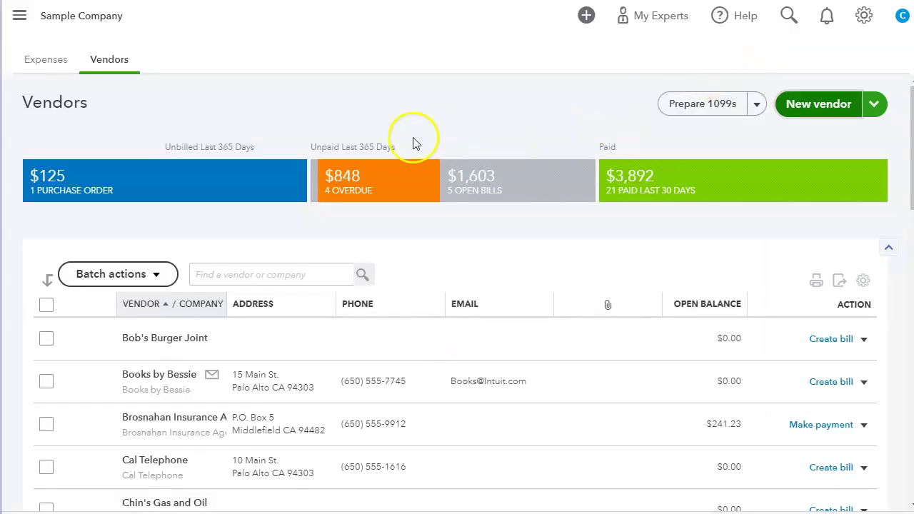
# On the expense transactions, filter by type Bill payments, then by type Bill
pyautogui.click(47, 59)
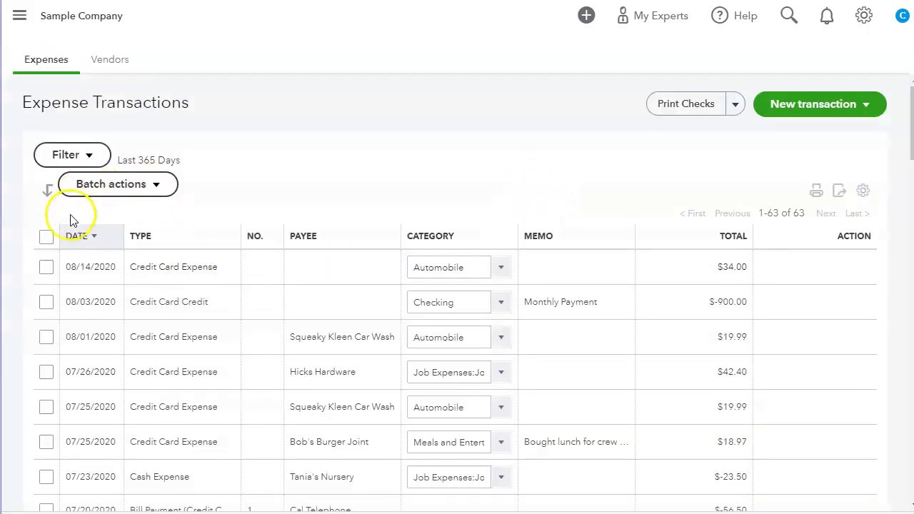
pyautogui.click(101, 162)
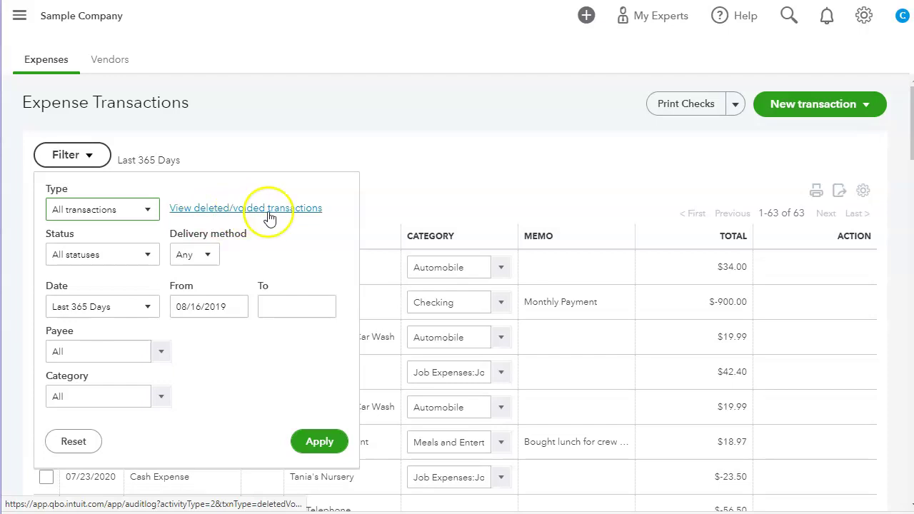
pyautogui.click(148, 212)
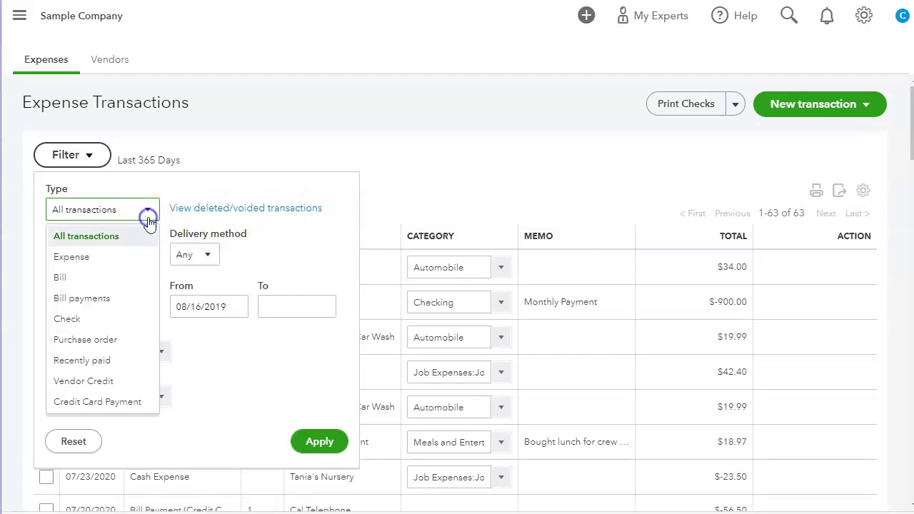
pyautogui.click(83, 298)
pyautogui.click(316, 366)
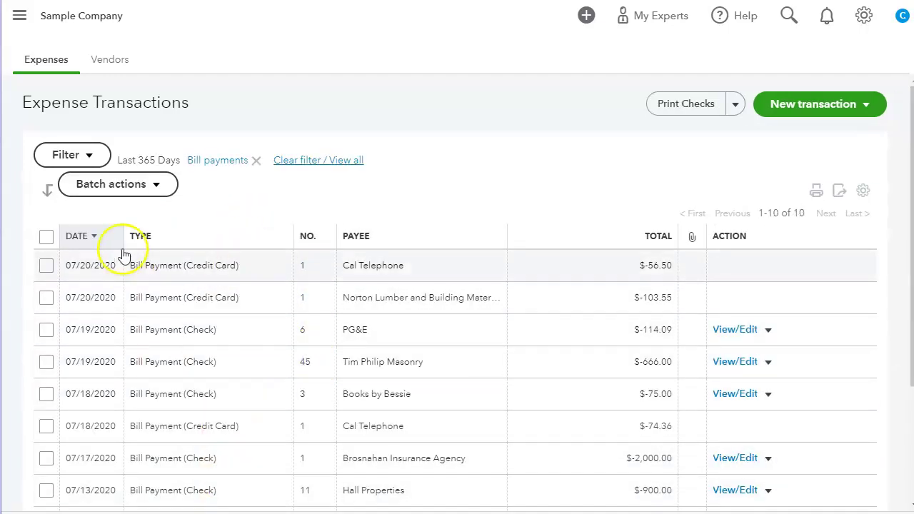
pyautogui.click(84, 155)
pyautogui.click(133, 218)
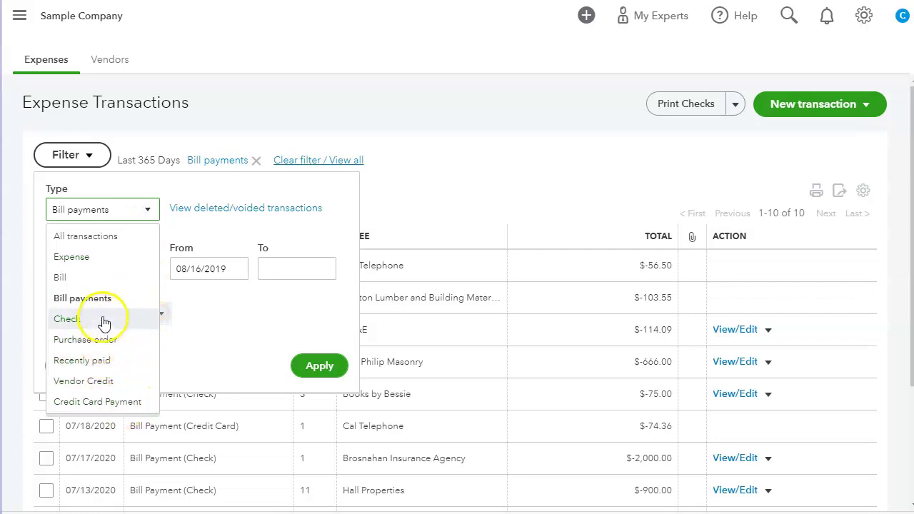
pyautogui.click(90, 278)
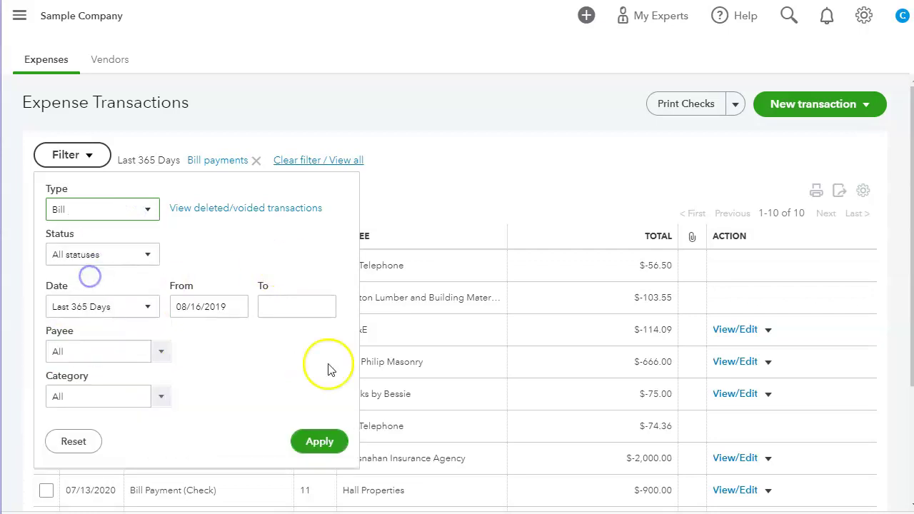
pyautogui.click(318, 442)
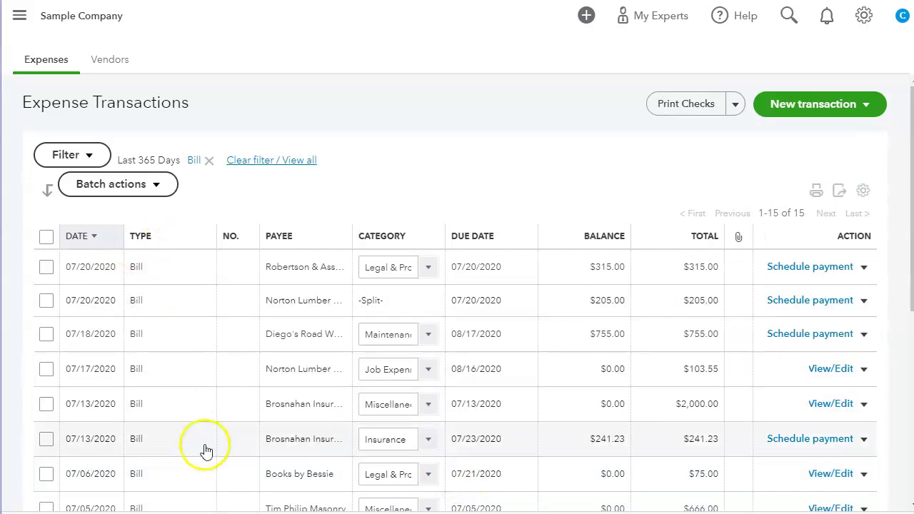
# Filter to payee Cal Telephone, then reset the payee filter to All
pyautogui.click(93, 155)
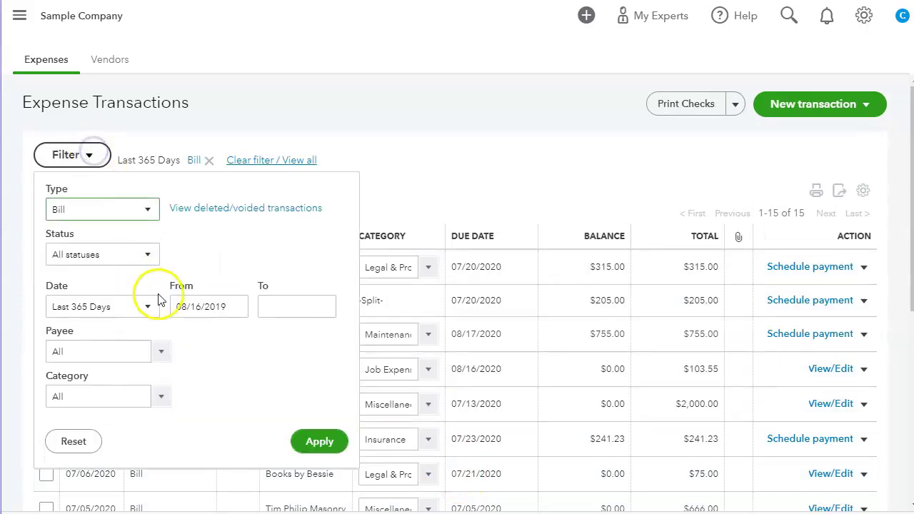
pyautogui.click(161, 351)
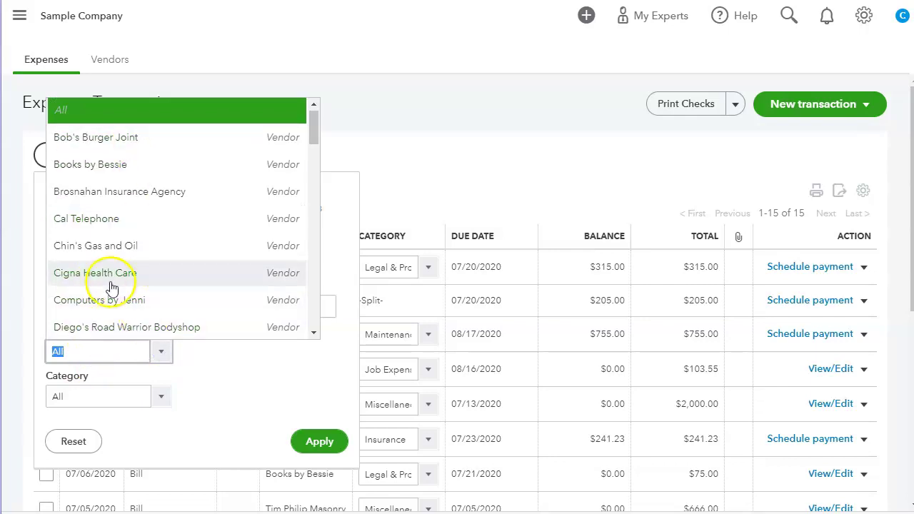
pyautogui.click(100, 221)
pyautogui.click(319, 442)
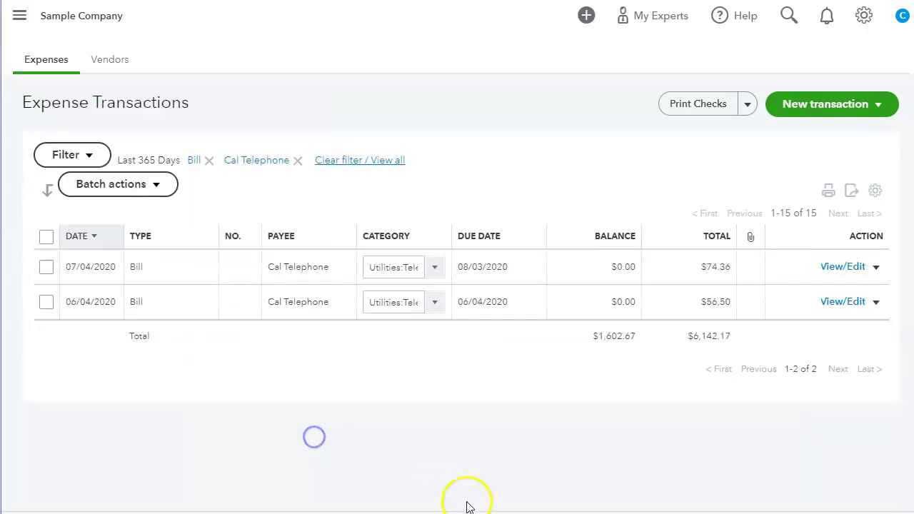
pyautogui.click(87, 152)
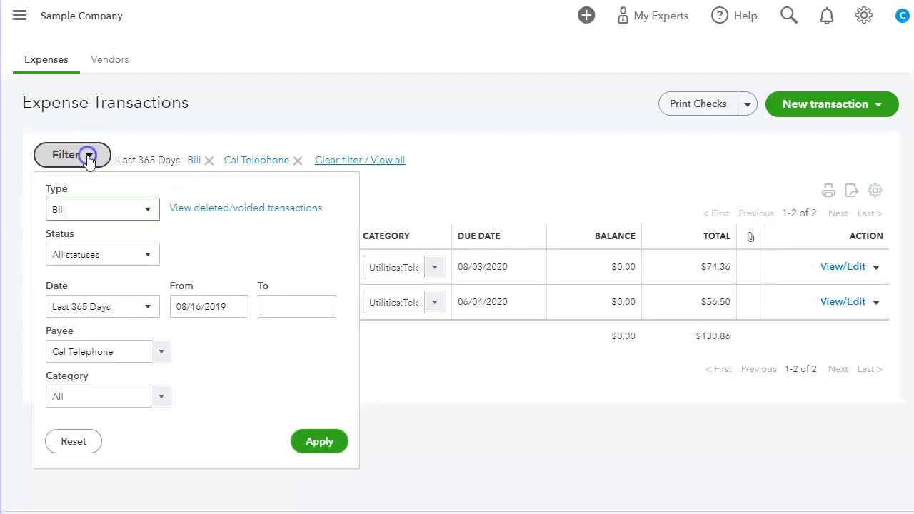
pyautogui.click(158, 351)
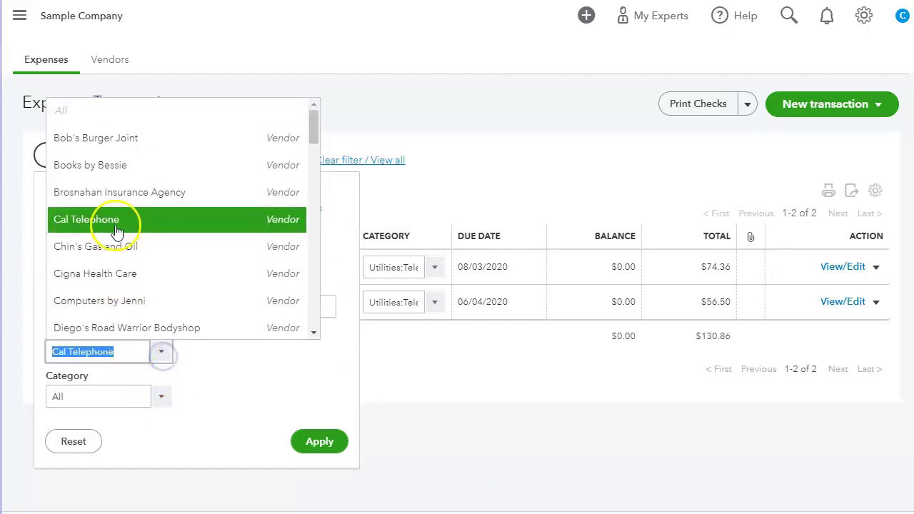
pyautogui.click(80, 113)
# Filter by category Advertising, then by Fountain and Garden Lighting
pyautogui.click(159, 396)
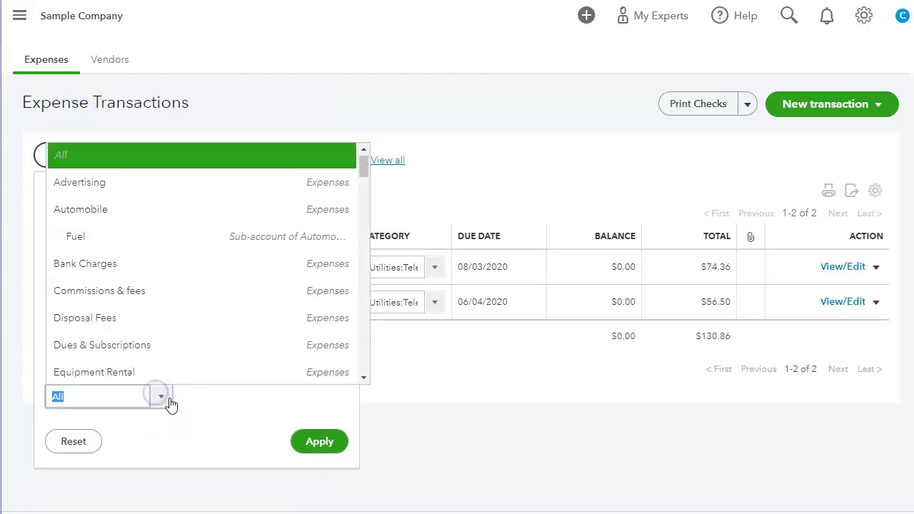
pyautogui.click(156, 190)
pyautogui.click(321, 440)
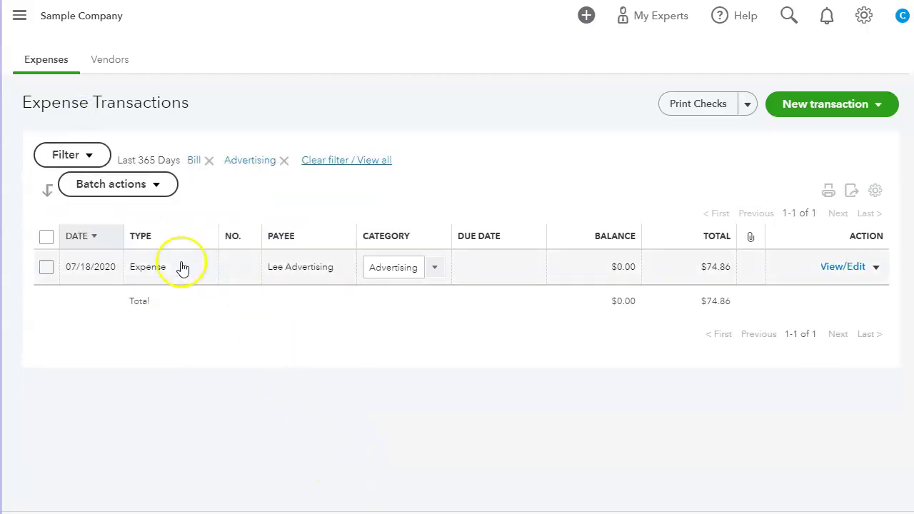
pyautogui.click(88, 155)
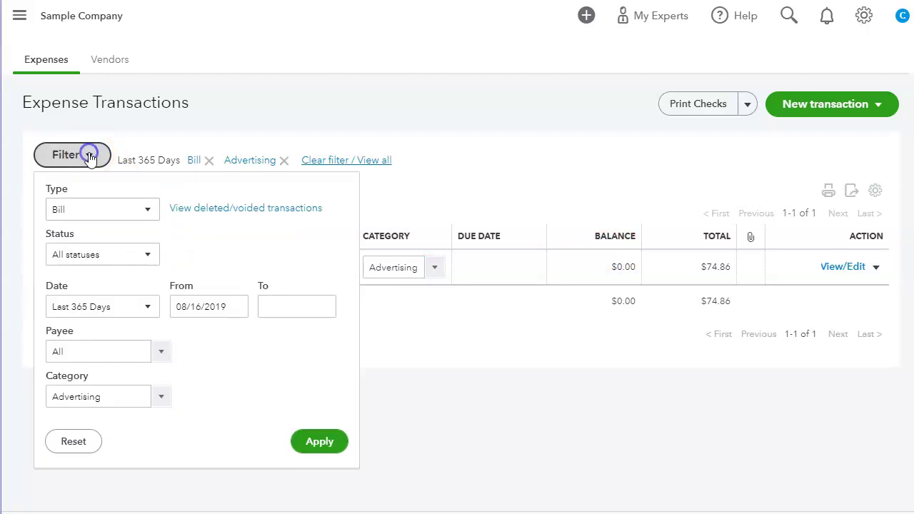
pyautogui.click(158, 397)
pyautogui.scroll(-5, 215, 272)
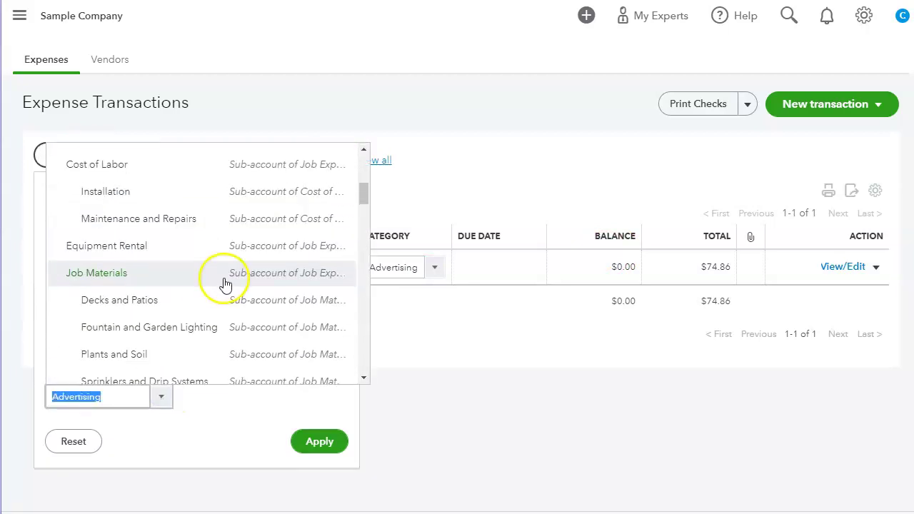
pyautogui.click(176, 326)
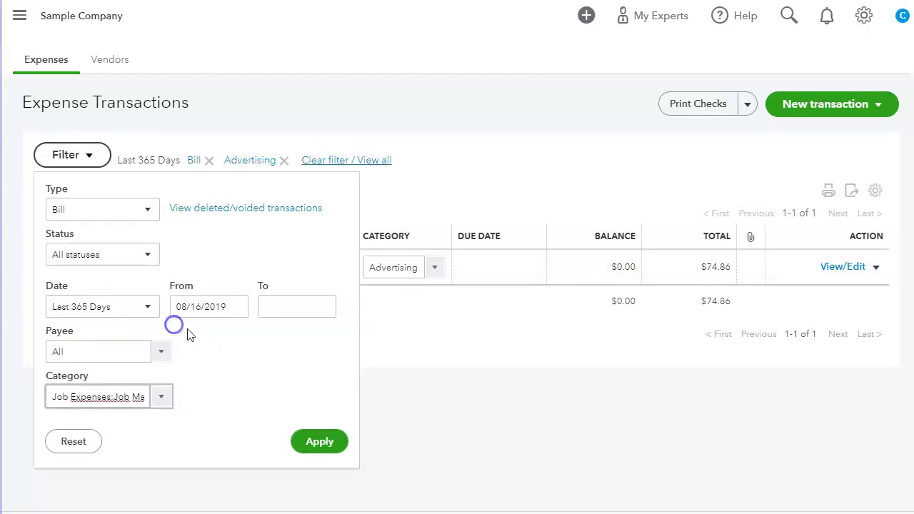
pyautogui.click(320, 443)
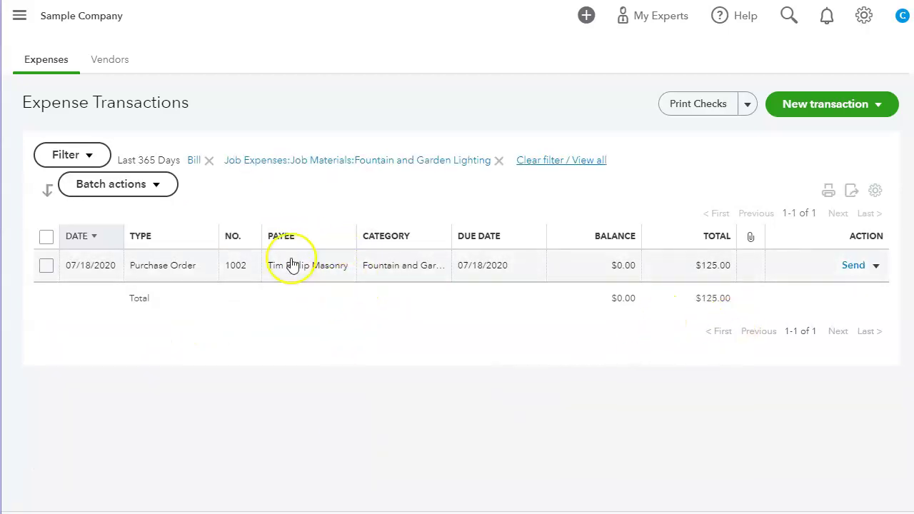
# Review the date range choices and close the filter options unchanged
pyautogui.click(87, 155)
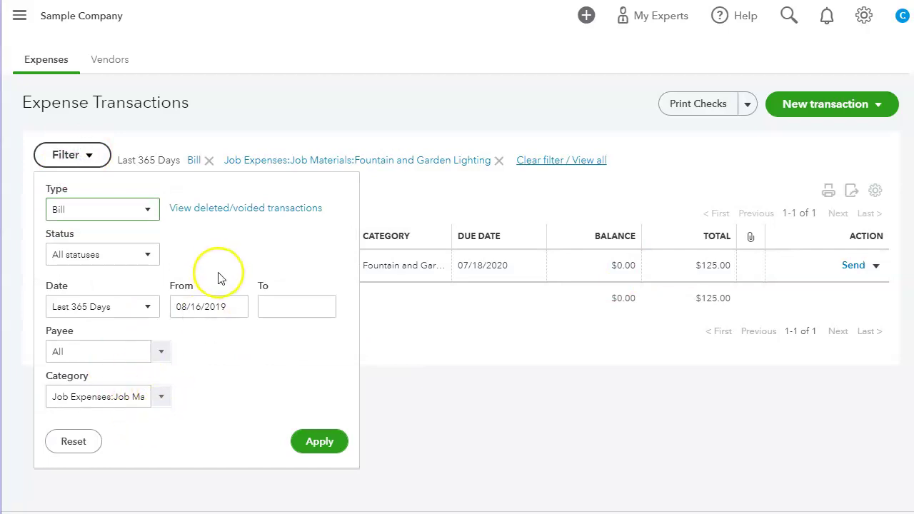
pyautogui.click(132, 312)
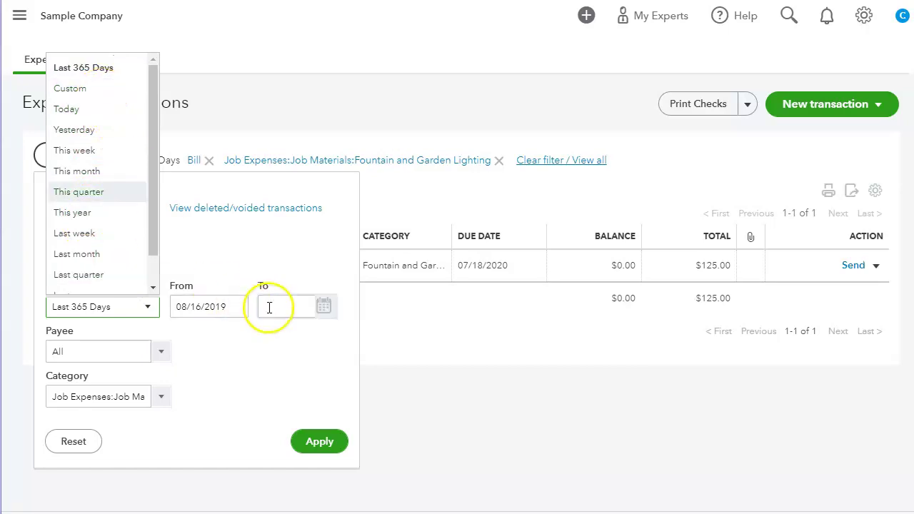
pyautogui.click(282, 371)
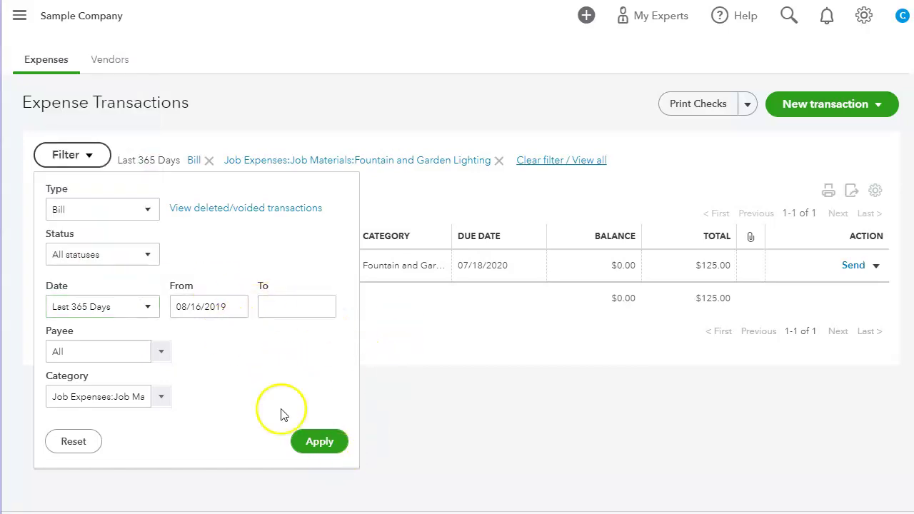
pyautogui.click(170, 159)
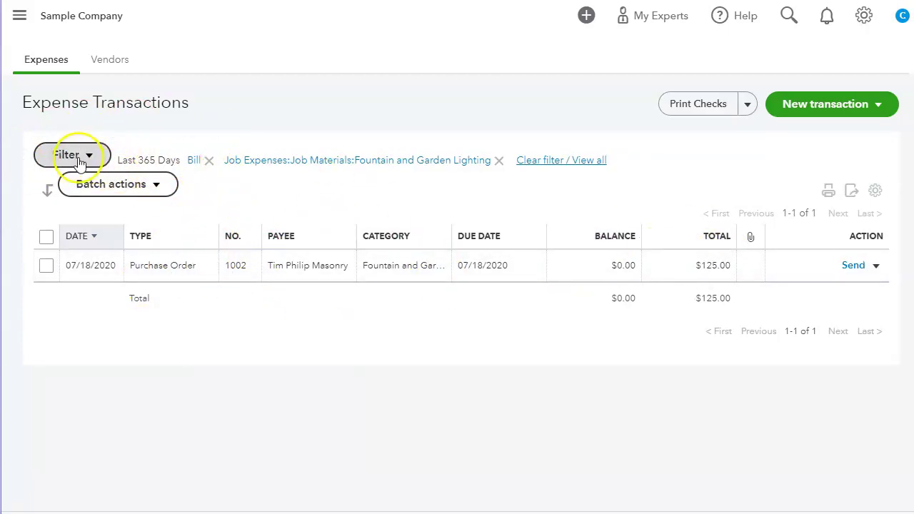
# Clear all filters, then filter the expense list to type Bill only
pyautogui.click(588, 163)
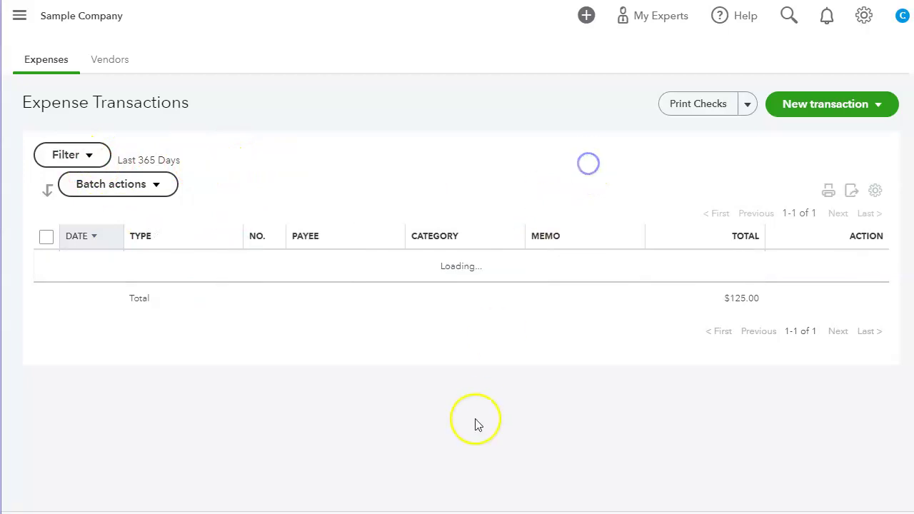
pyautogui.click(85, 164)
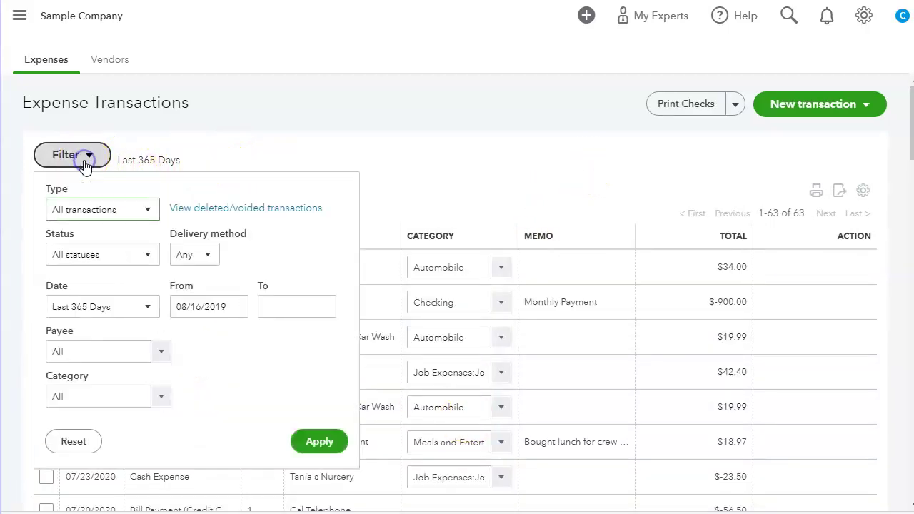
pyautogui.click(146, 207)
pyautogui.click(107, 272)
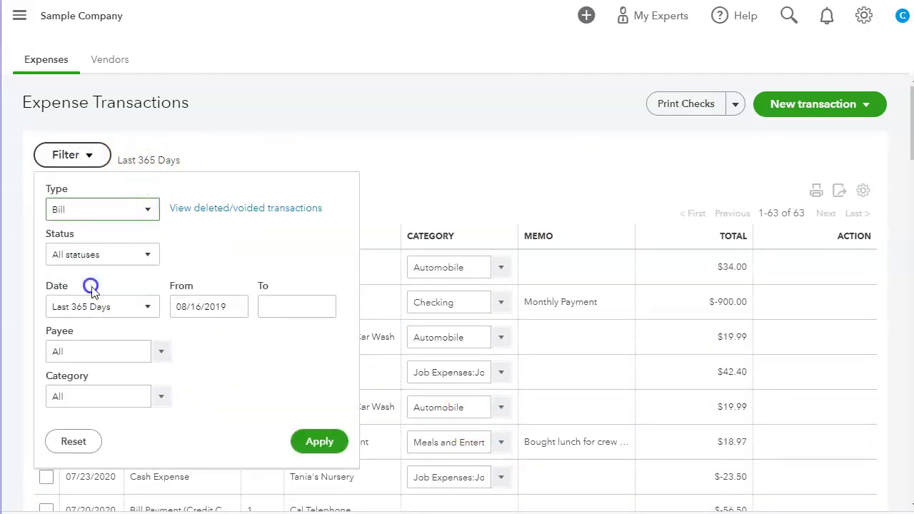
pyautogui.click(319, 440)
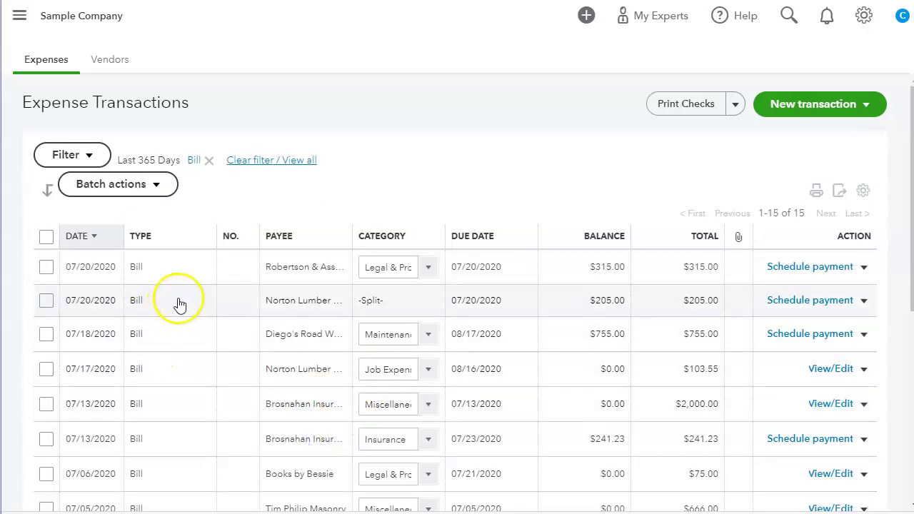
# Inspect the $205.00 Norton Lumber bill's item details, then close it
pyautogui.click(178, 302)
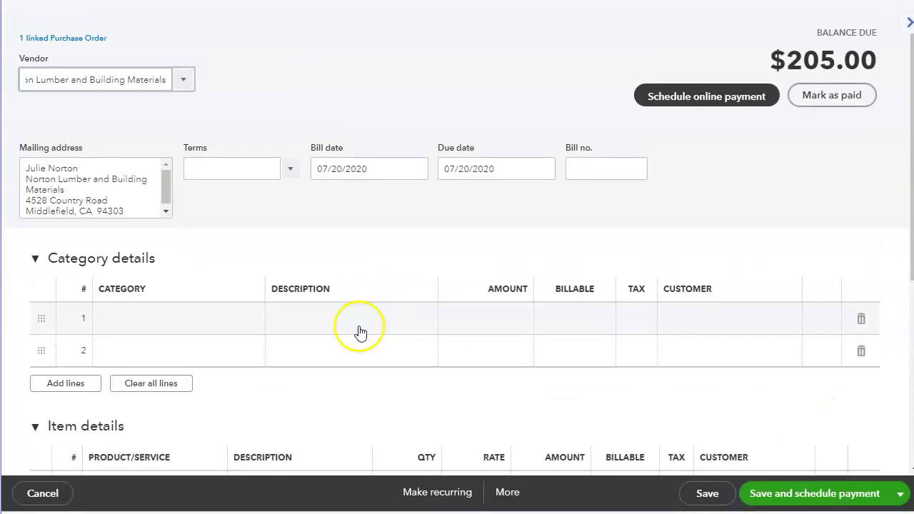
pyautogui.scroll(-3, 183, 346)
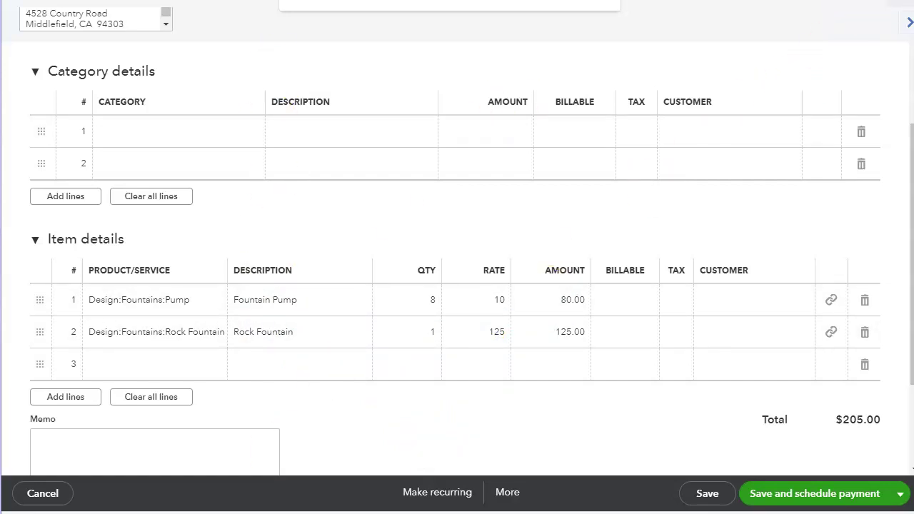
pyautogui.hotkey('ctrl', 'alt', 'd')
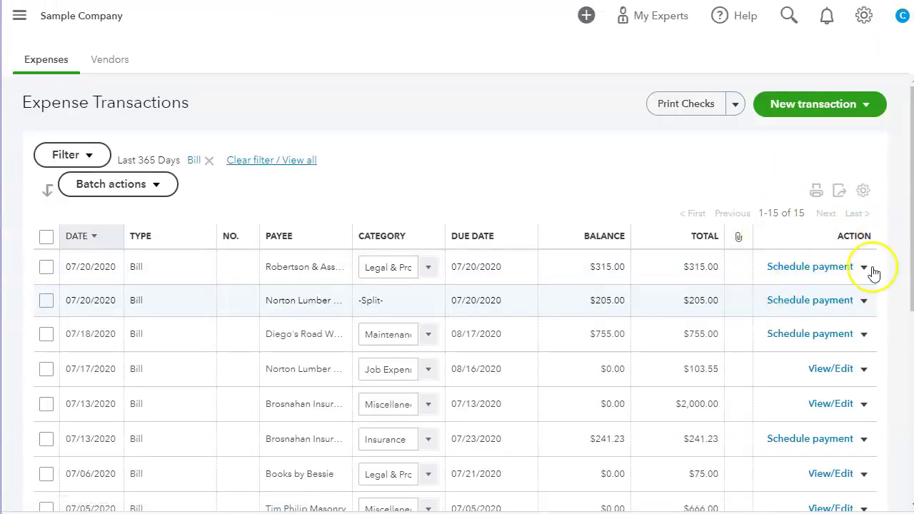
# Review row actions and new transaction types, then set Pay Bills as the quick action
pyautogui.click(865, 269)
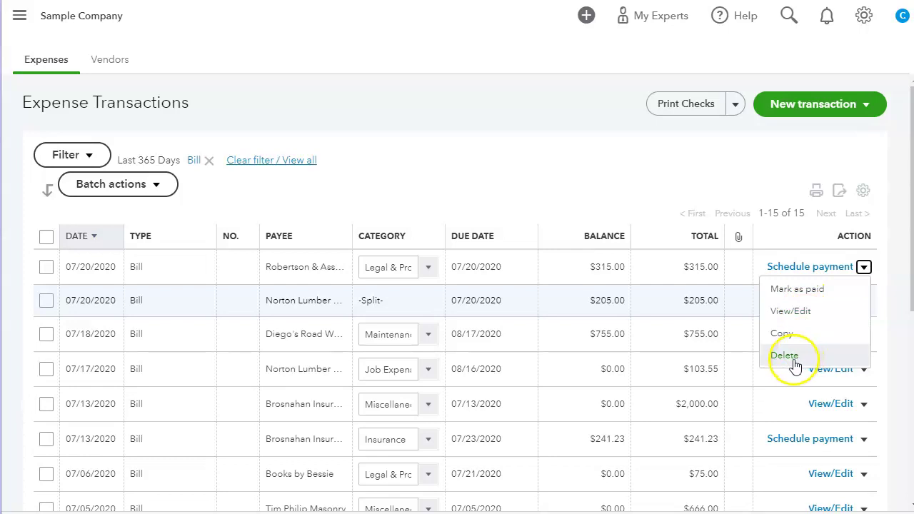
pyautogui.click(865, 106)
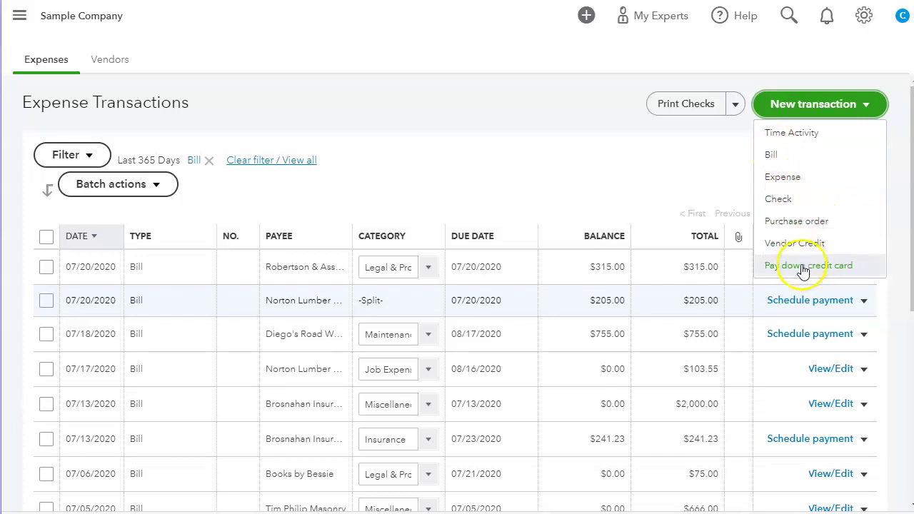
pyautogui.click(777, 245)
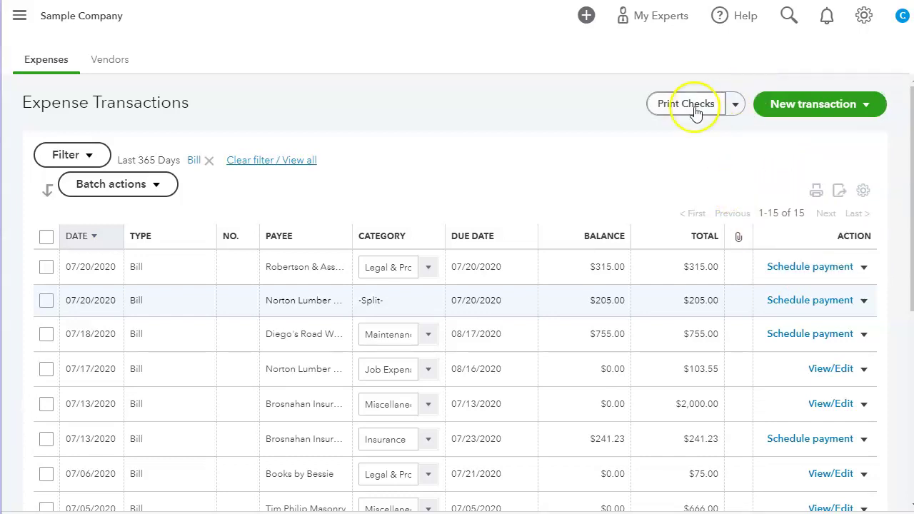
pyautogui.click(735, 105)
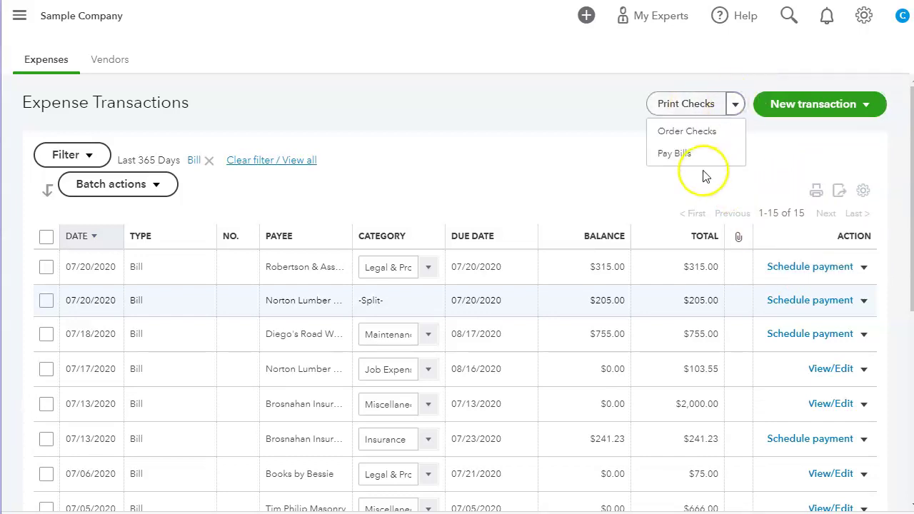
pyautogui.click(674, 153)
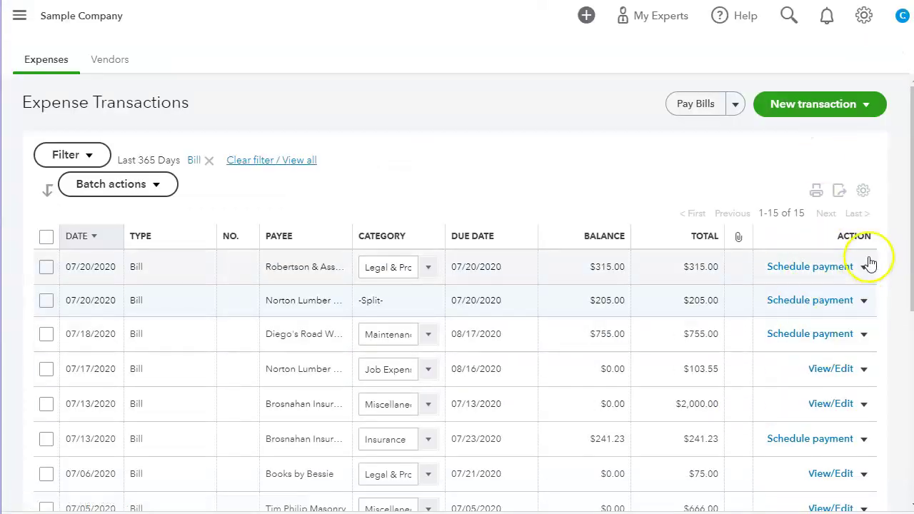
# Hide the Type, No. and Payee columns, then restore No. and Payee
pyautogui.click(866, 191)
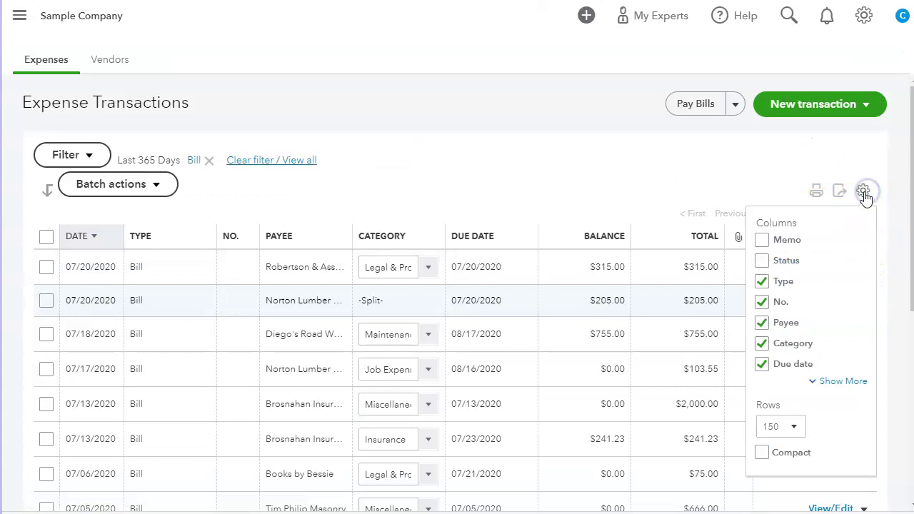
pyautogui.click(763, 280)
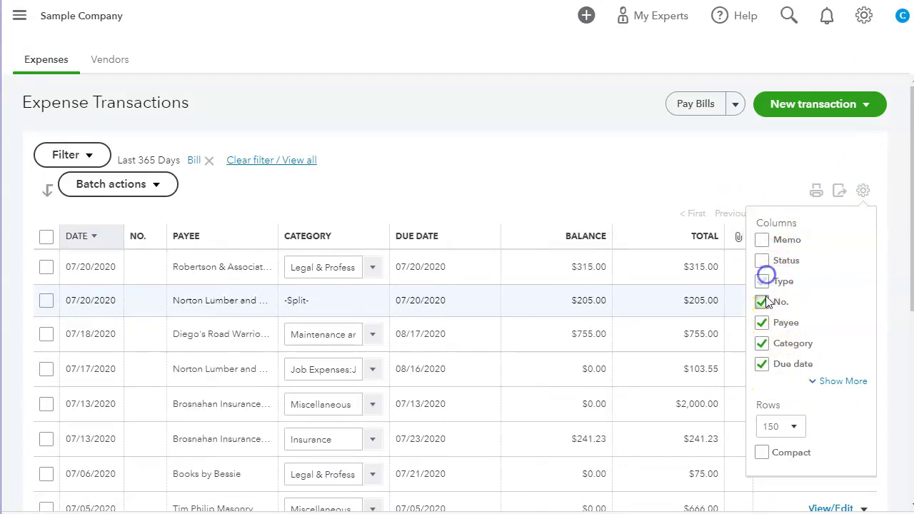
pyautogui.click(763, 302)
pyautogui.click(762, 323)
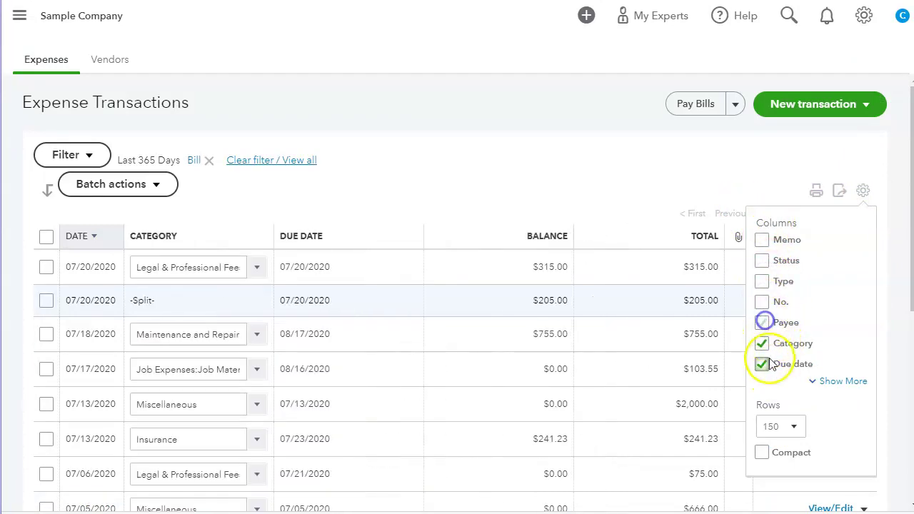
pyautogui.click(763, 323)
pyautogui.click(763, 303)
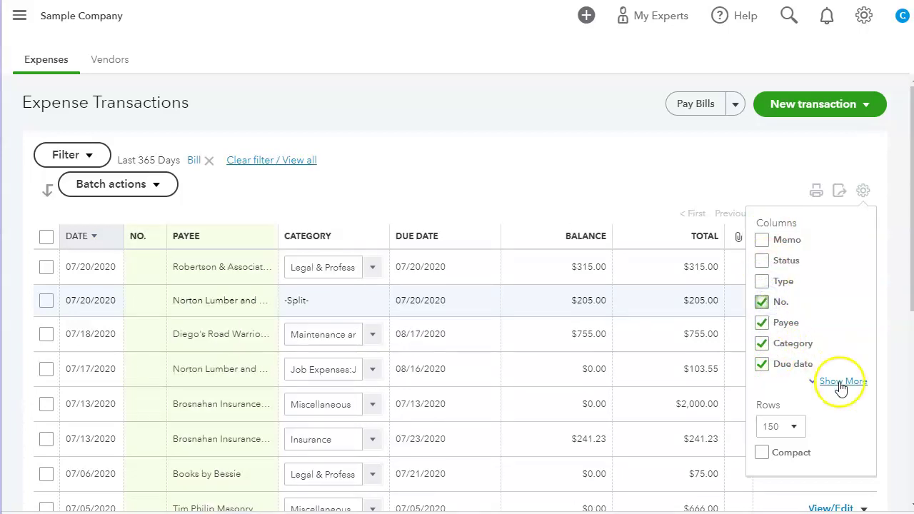
# Add Status, Type and Memo columns and switch the table to compact rows
pyautogui.click(842, 385)
pyautogui.click(762, 260)
pyautogui.click(762, 281)
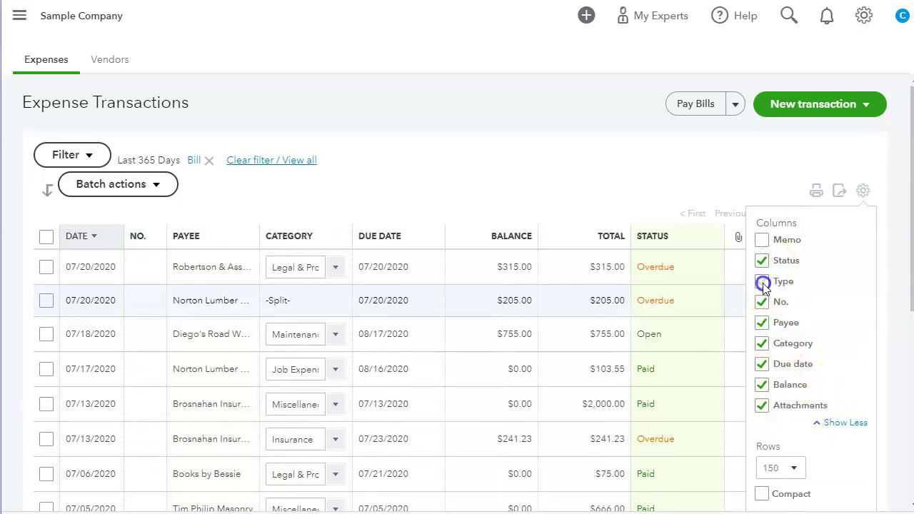
pyautogui.click(762, 240)
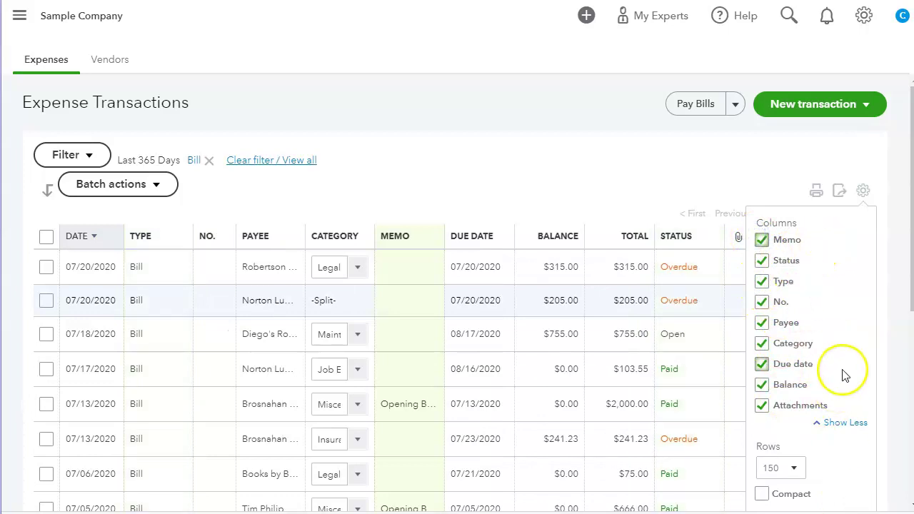
pyautogui.scroll(-3, 843, 374)
pyautogui.click(763, 319)
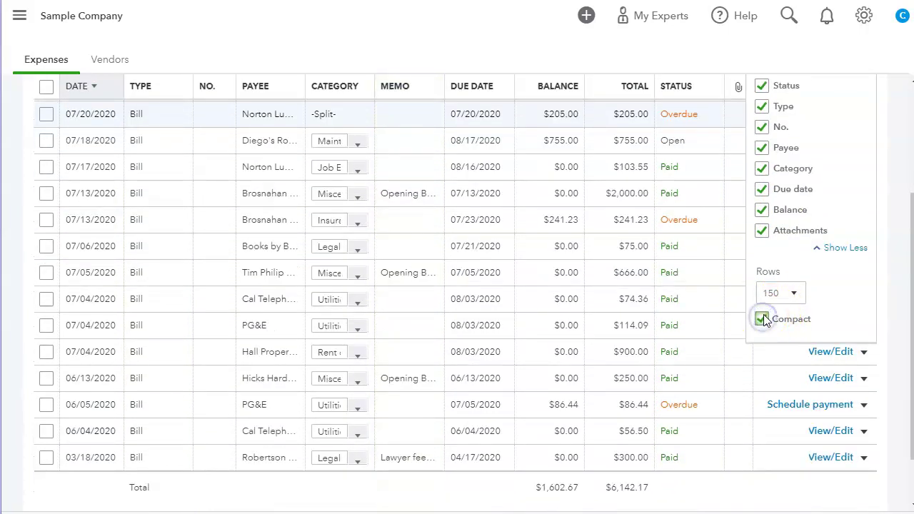
pyautogui.scroll(3, 882, 317)
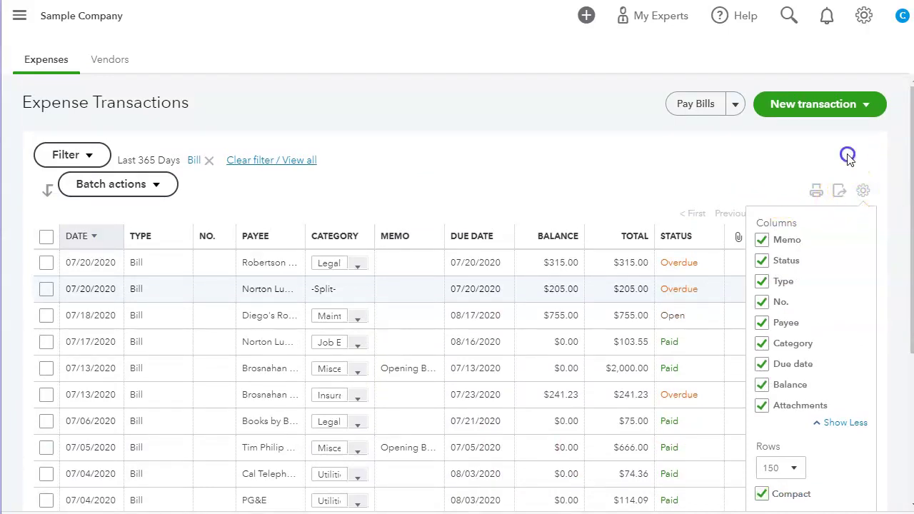
pyautogui.click(873, 195)
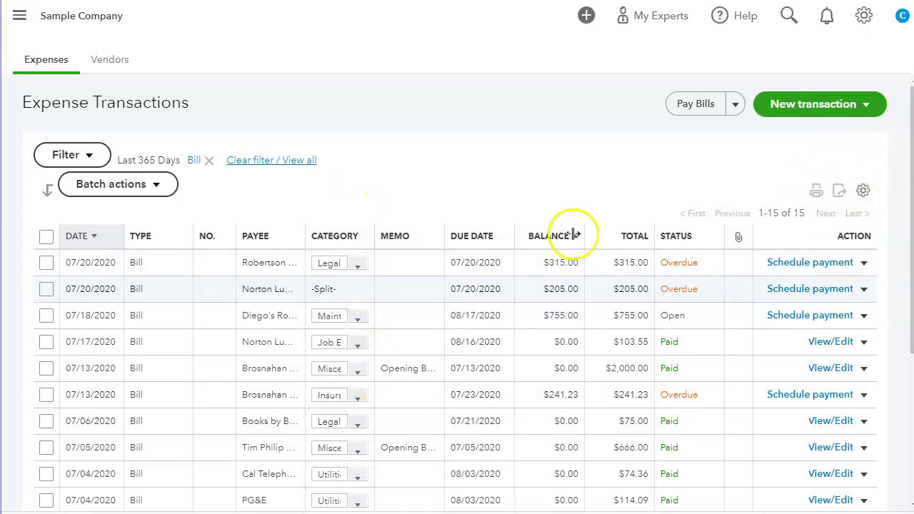
# Select all bills to review the Batch actions menu, then deselect them
pyautogui.click(46, 236)
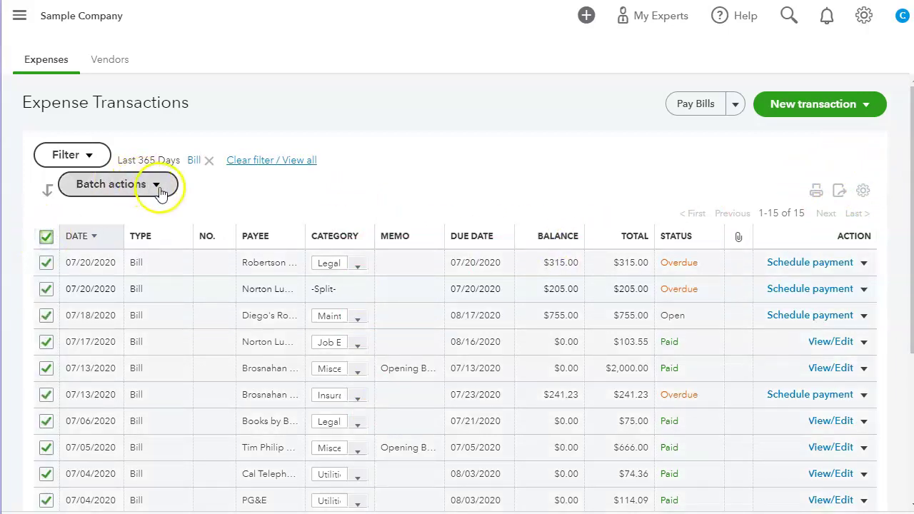
pyautogui.click(155, 184)
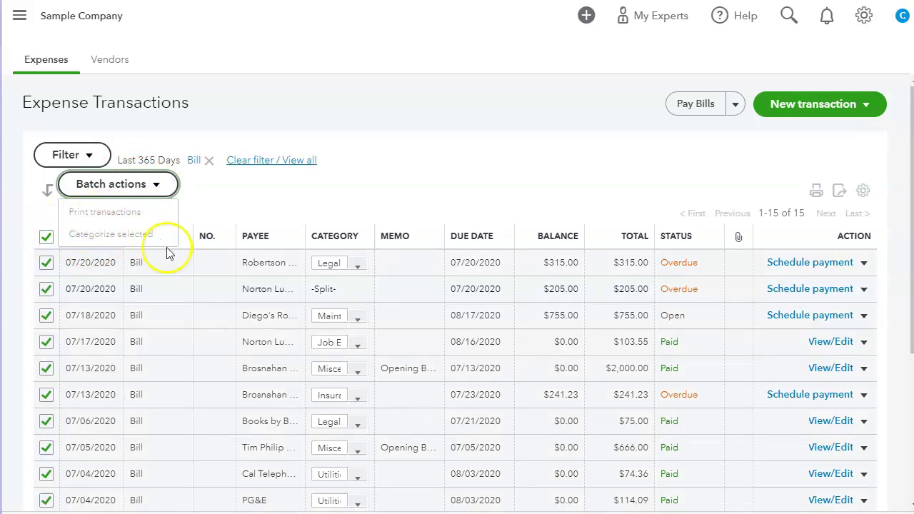
pyautogui.click(46, 236)
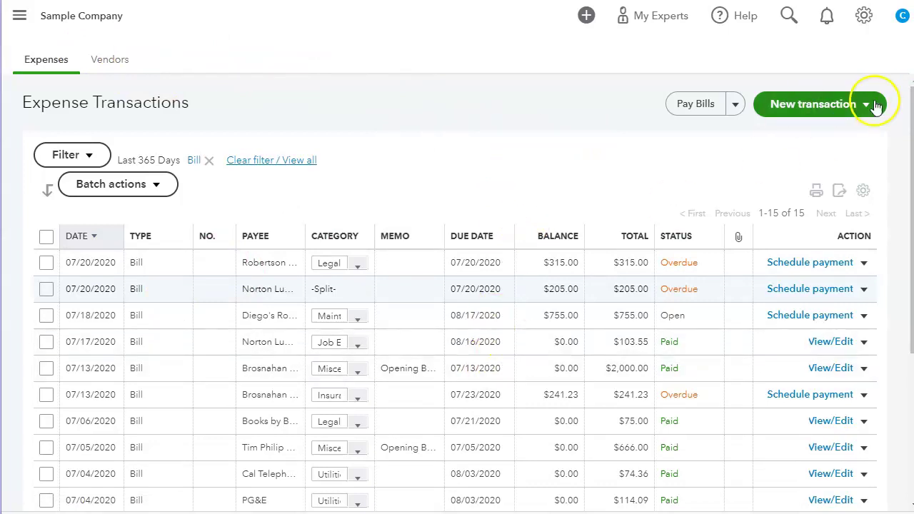
# Preview the New transaction choices, then bring up the expense list's filter options
pyautogui.click(842, 106)
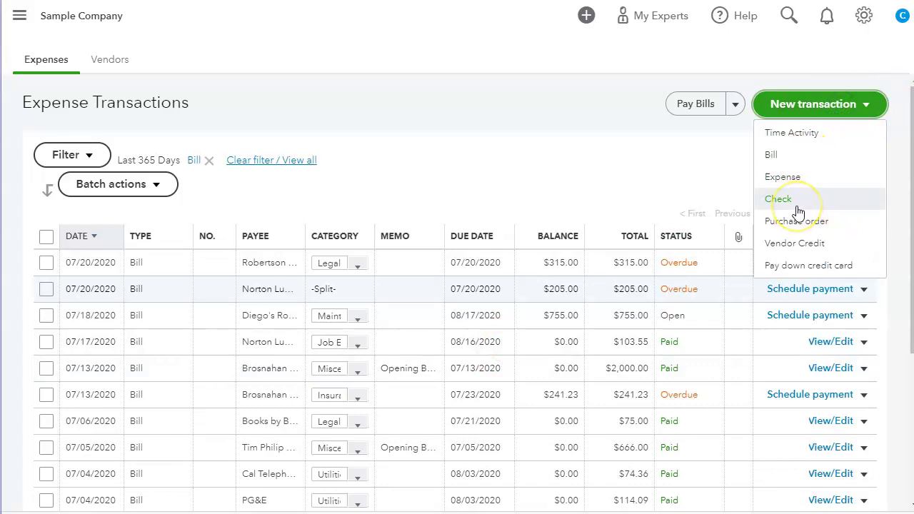
pyautogui.click(504, 136)
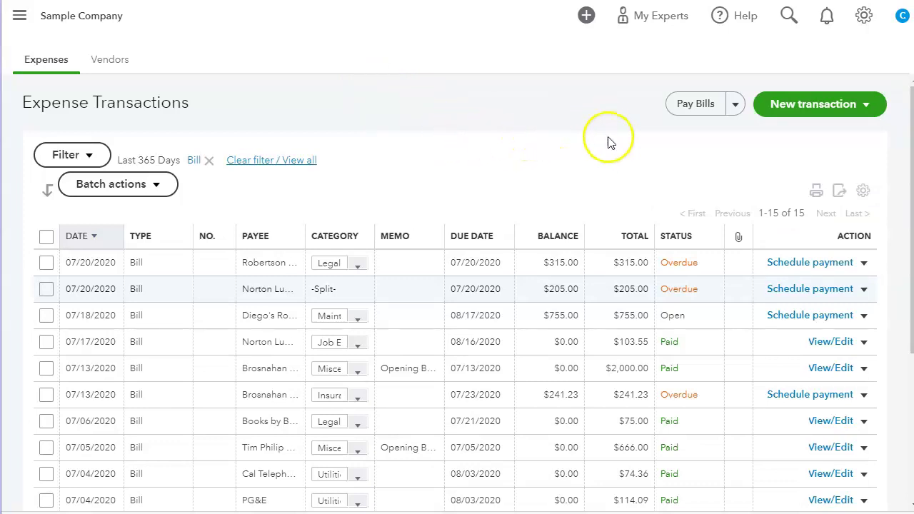
pyautogui.click(91, 155)
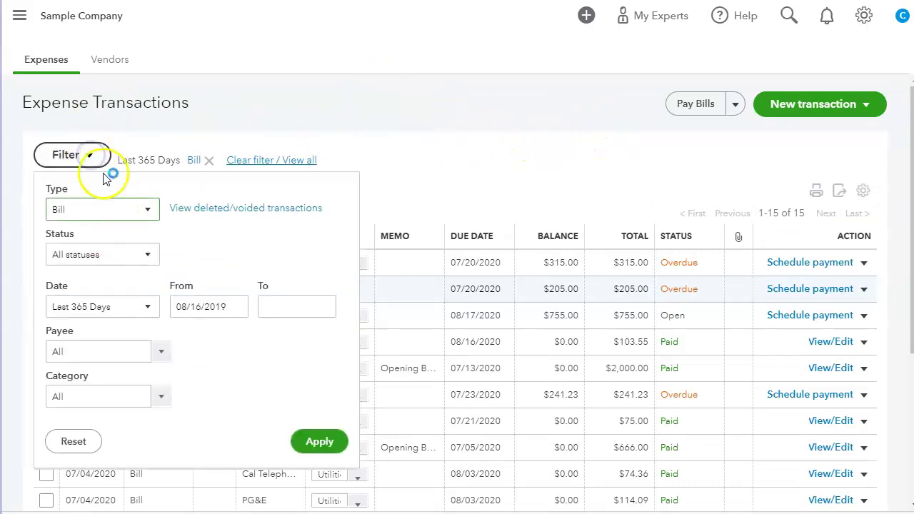
# Reset the filter, open deleted/voided transactions in the Audit Log, and clear its filter to All
pyautogui.click(75, 441)
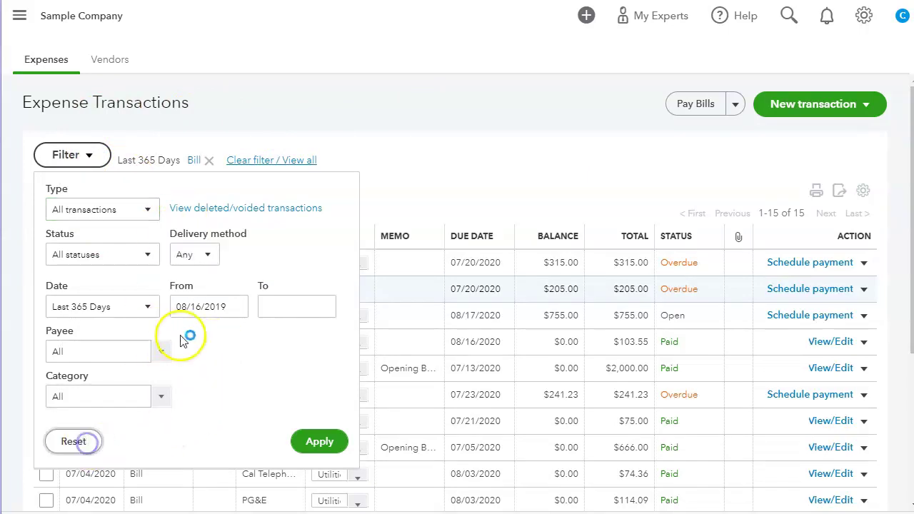
pyautogui.click(273, 210)
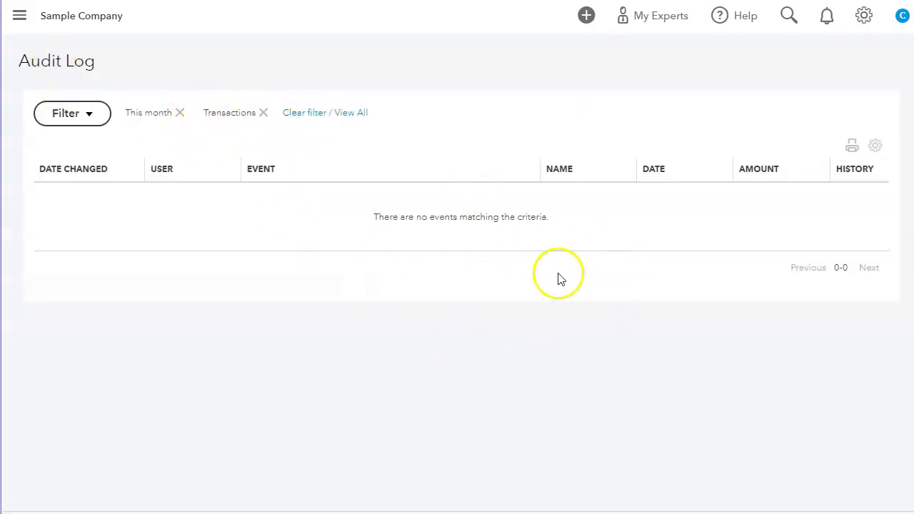
pyautogui.click(340, 113)
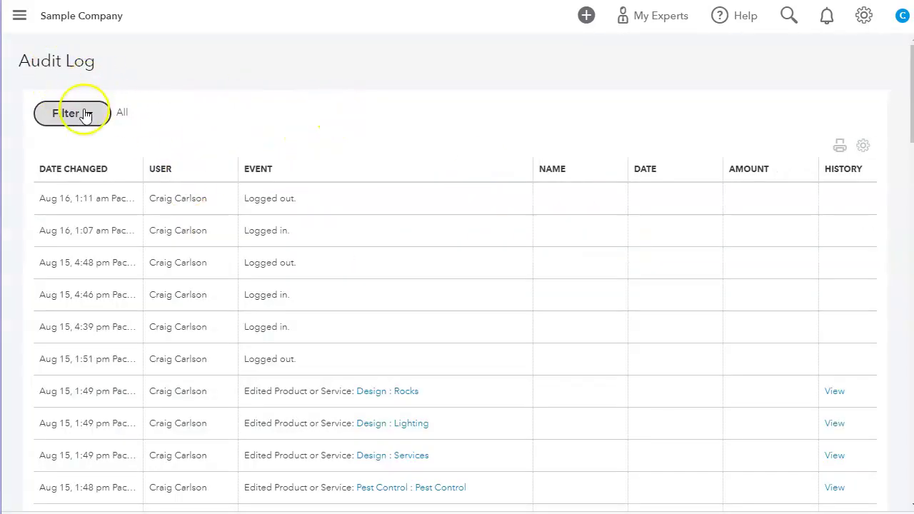
pyautogui.scroll(-5, 343, 400)
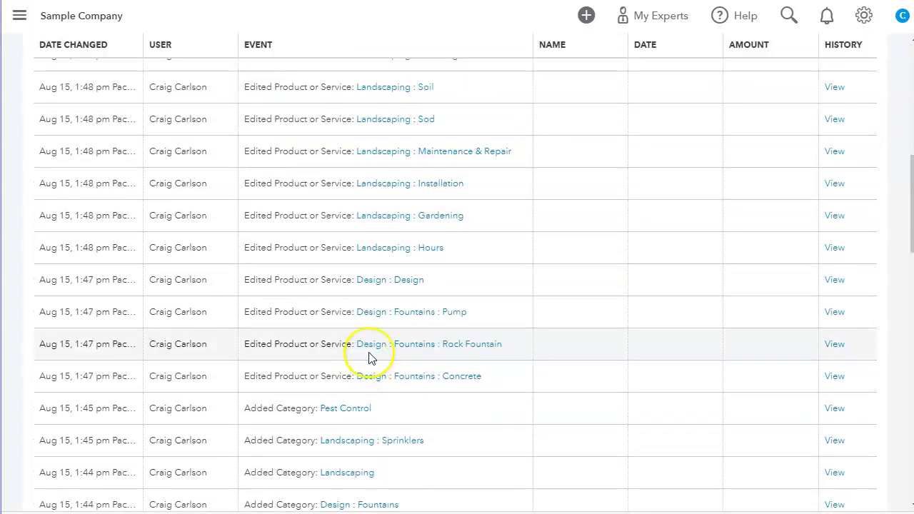
pyautogui.scroll(5, 364, 357)
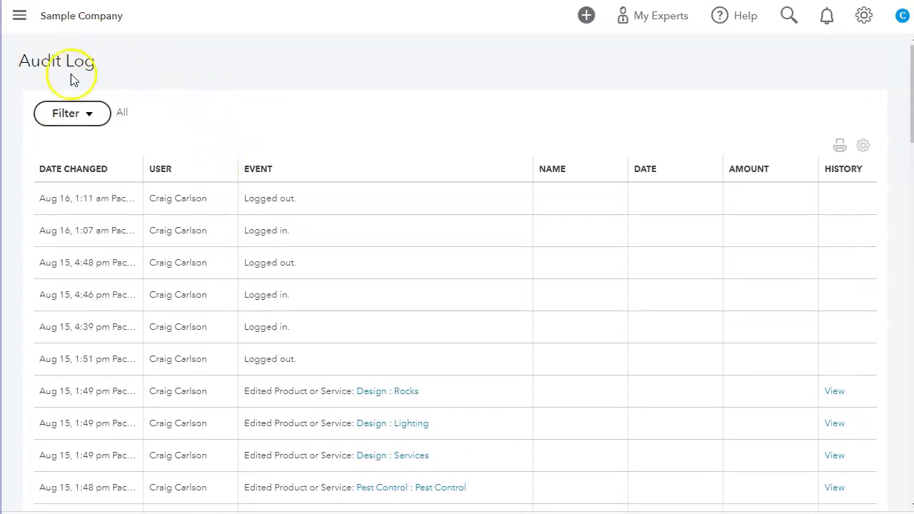